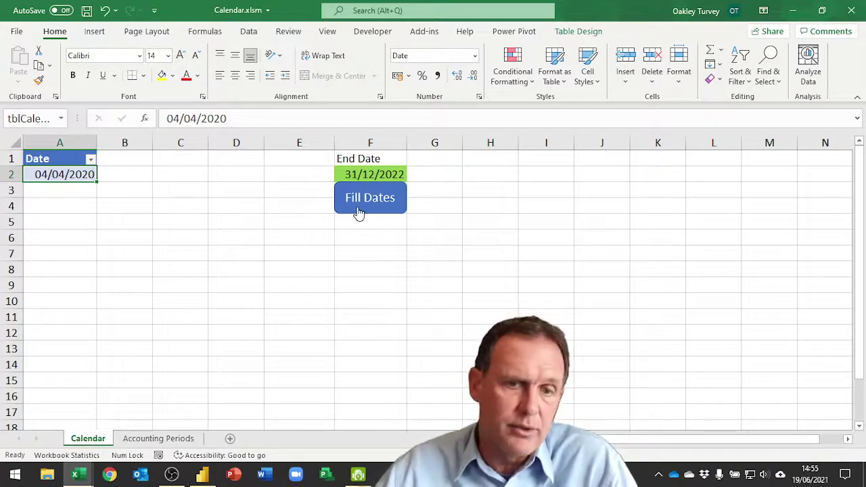
Step: Glance at the Accounting Periods sheet, then show the April 2020 Saturday-start one-month calendar workbook
{"action": "left_click", "coordinate": [162, 438]}
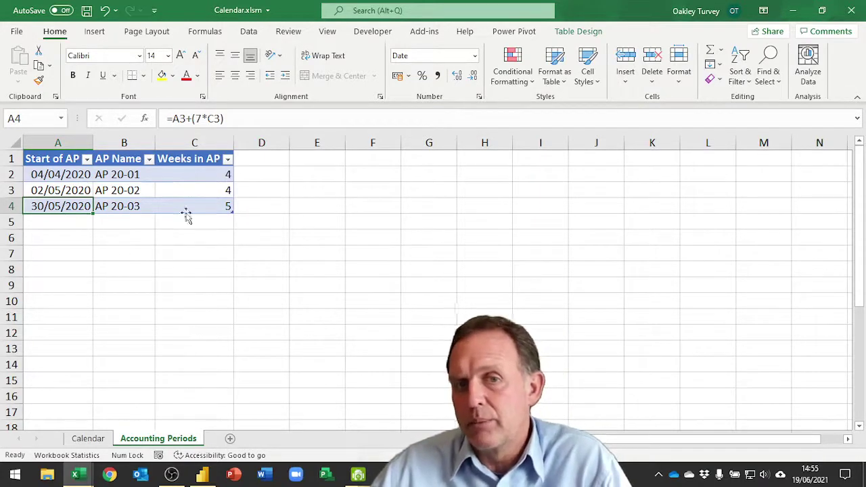
{"action": "left_click", "coordinate": [88, 438]}
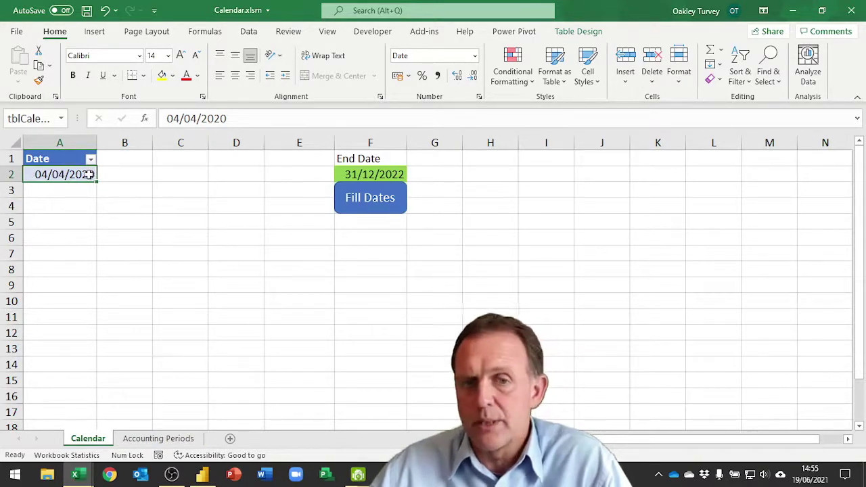
{"action": "mouse_move", "coordinate": [74, 474]}
{"action": "left_click", "coordinate": [193, 417]}
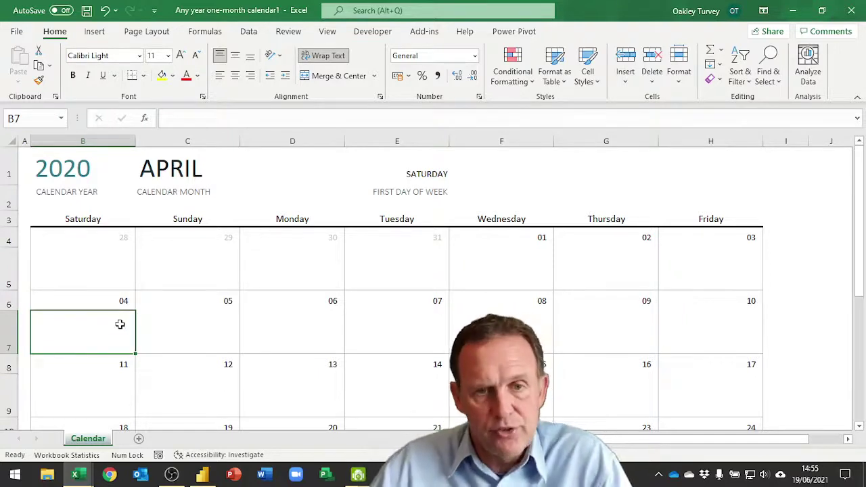
Step: Check the Friday 03 and Saturday 04 day cells, then return to Calendar.xlsm
{"action": "left_click", "coordinate": [734, 261]}
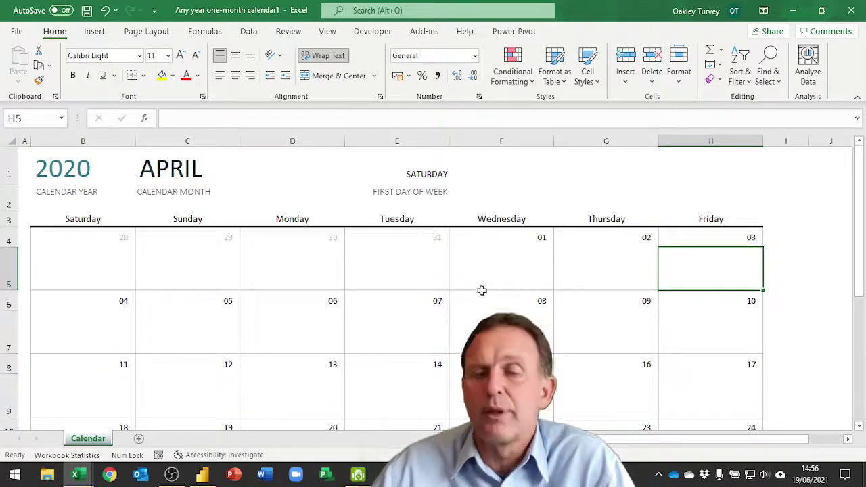
{"action": "left_click", "coordinate": [101, 334]}
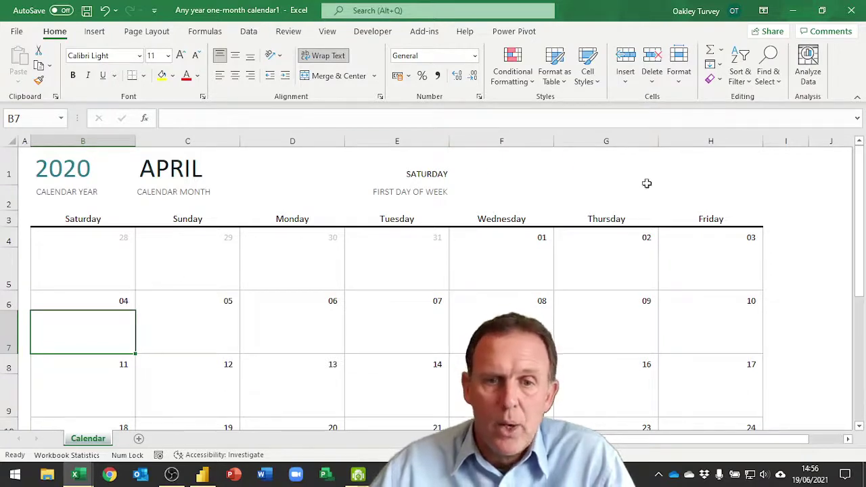
{"action": "mouse_move", "coordinate": [75, 475]}
{"action": "left_click", "coordinate": [68, 420]}
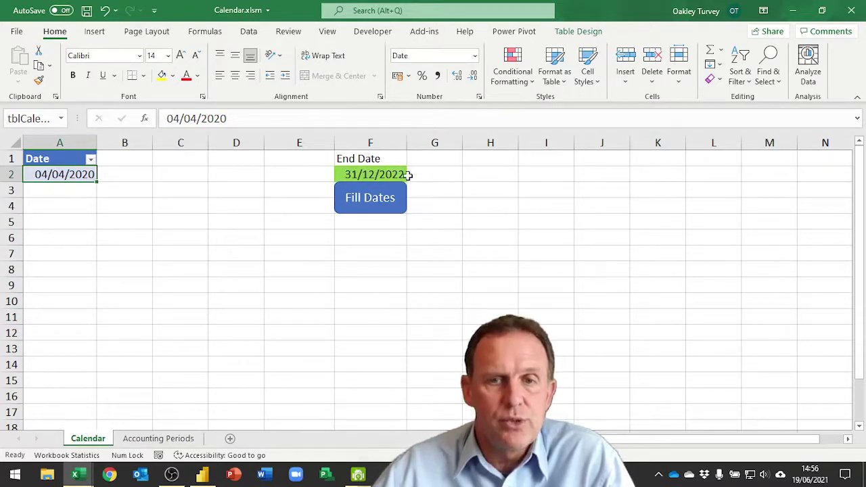
Step: Run Fill Dates to fill the Date table with daily dates from 04/04/2020, then view Table Design
{"action": "left_click", "coordinate": [398, 211]}
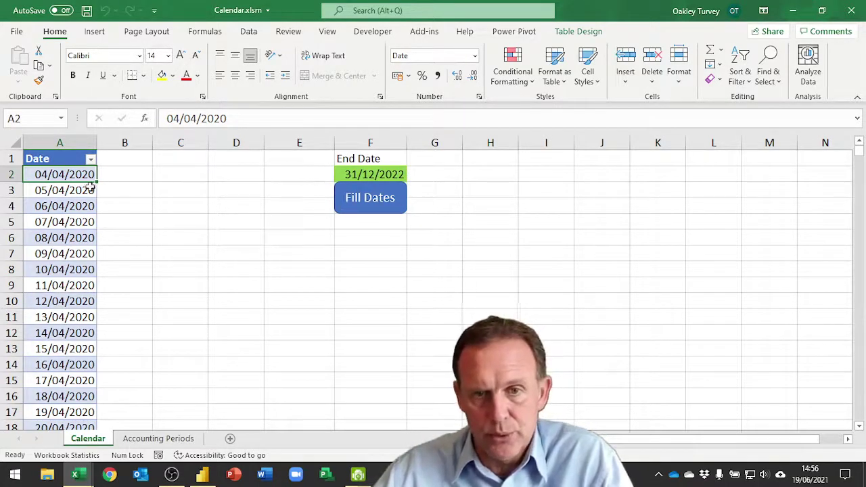
{"action": "left_click", "coordinate": [81, 206]}
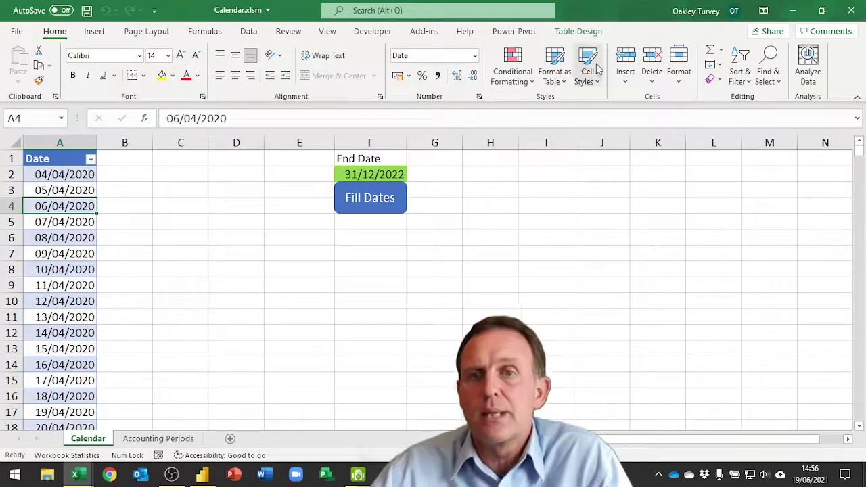
{"action": "left_click", "coordinate": [586, 31]}
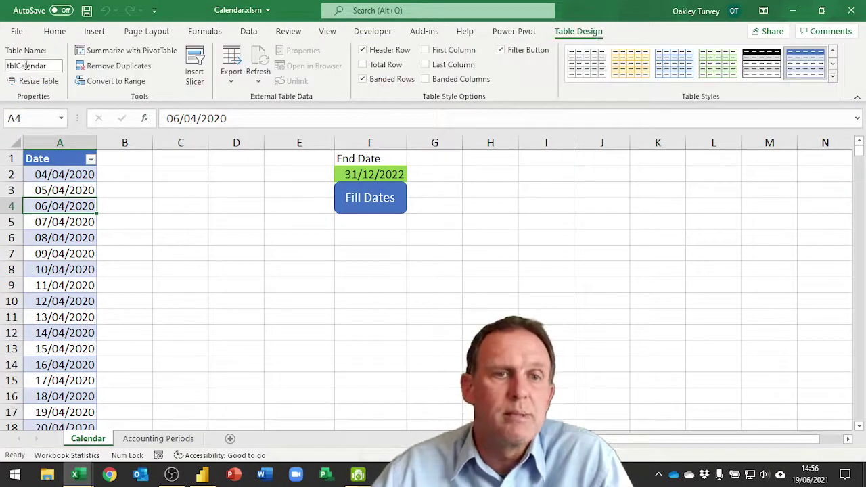
Step: Inspect dAP start-date formulas: Calendar!$A$2 plus 7 times the previous period's weeks
{"action": "left_click", "coordinate": [153, 439]}
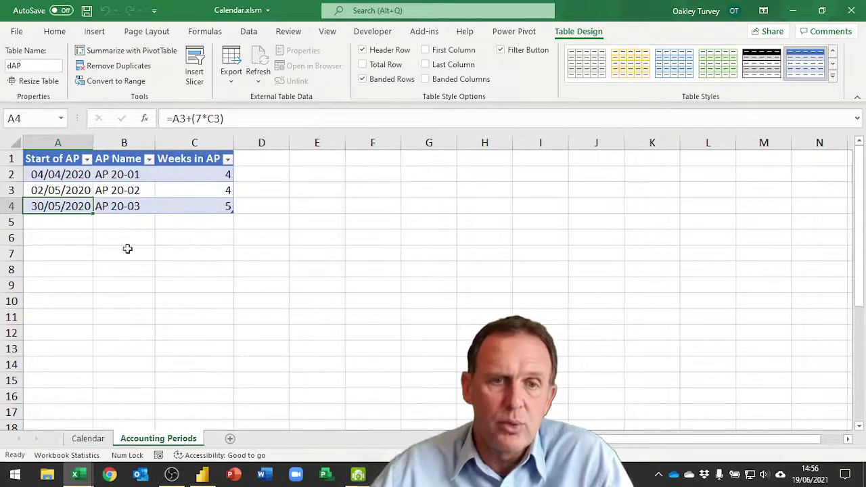
{"action": "left_click", "coordinate": [68, 175]}
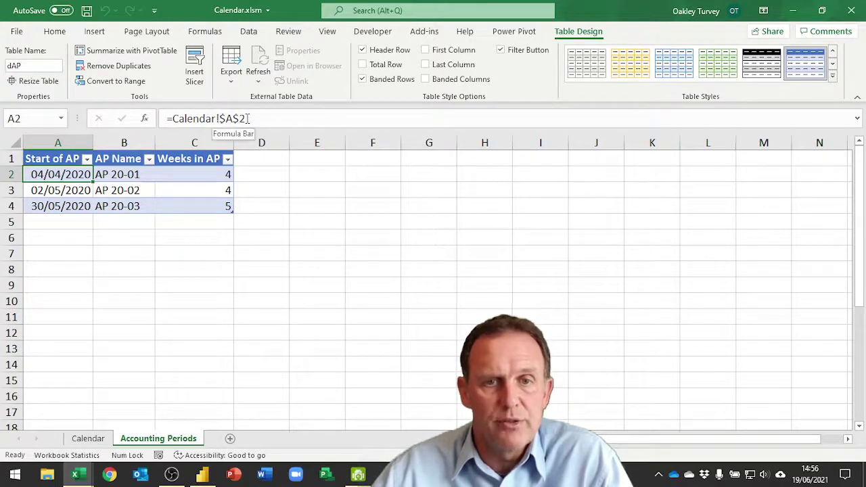
{"action": "left_click", "coordinate": [94, 441]}
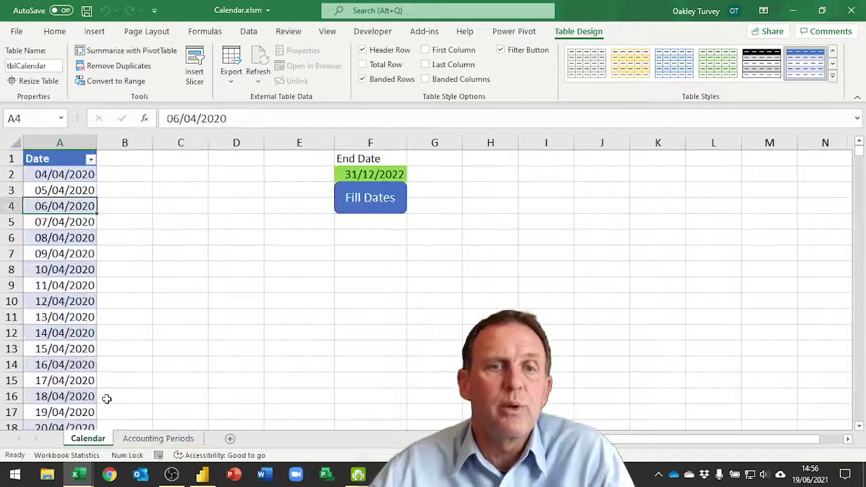
{"action": "left_click", "coordinate": [61, 176]}
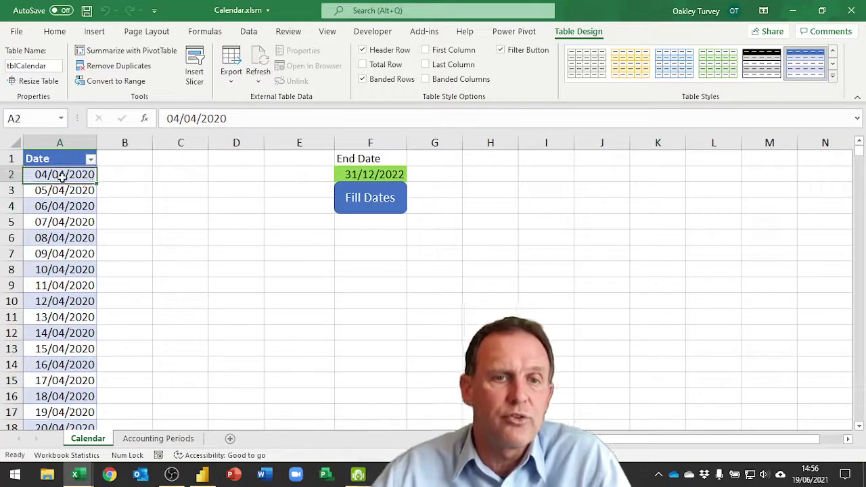
{"action": "left_click", "coordinate": [157, 439]}
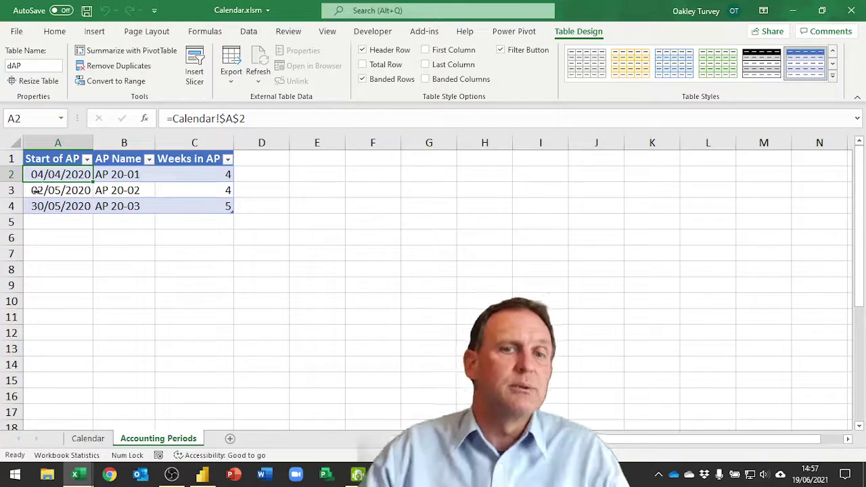
{"action": "left_click", "coordinate": [63, 190]}
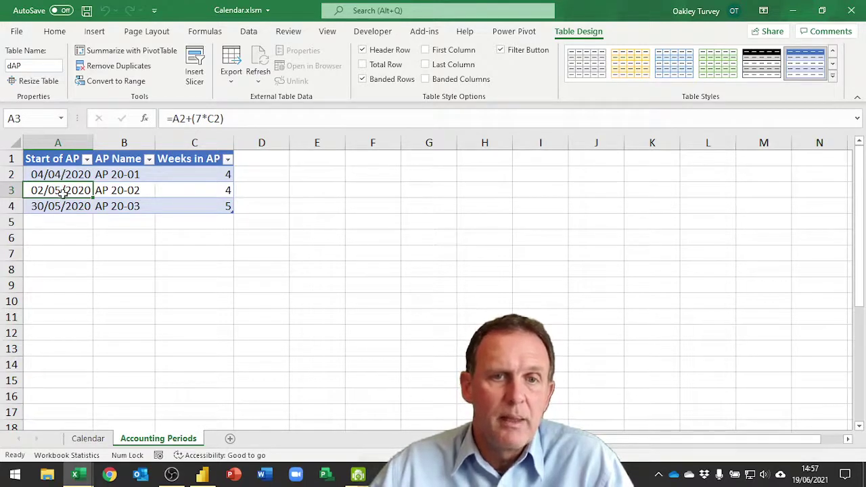
{"action": "left_click", "coordinate": [228, 176]}
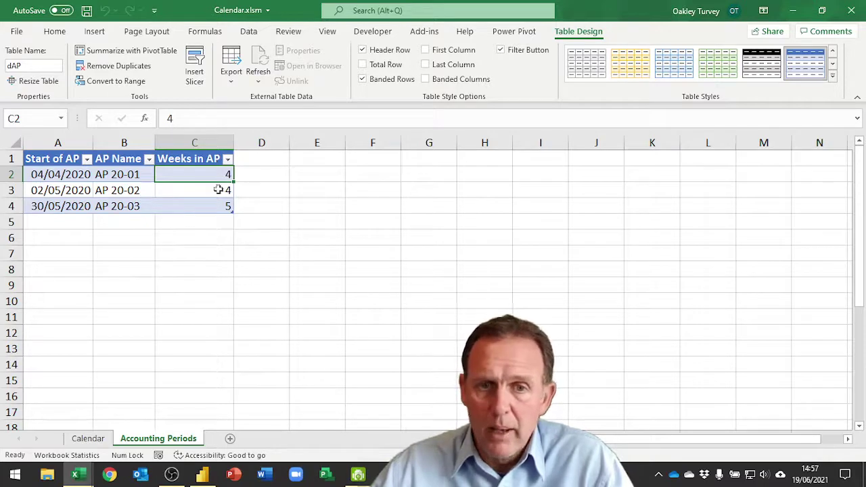
Step: Repeat the 4-4-5 weeks pattern down column C and copy the start-date formula down column A
{"action": "left_click_drag", "start_coordinate": [216, 175], "coordinate": [194, 402]}
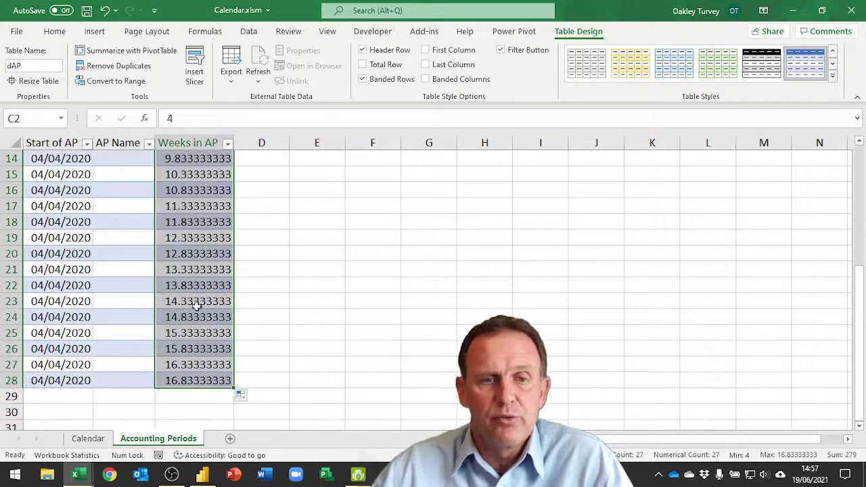
{"action": "left_click", "coordinate": [249, 400]}
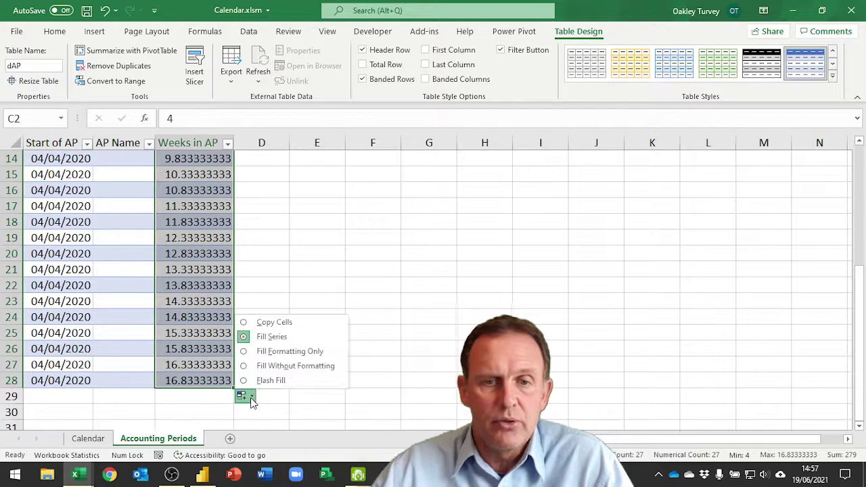
{"action": "left_click", "coordinate": [258, 323]}
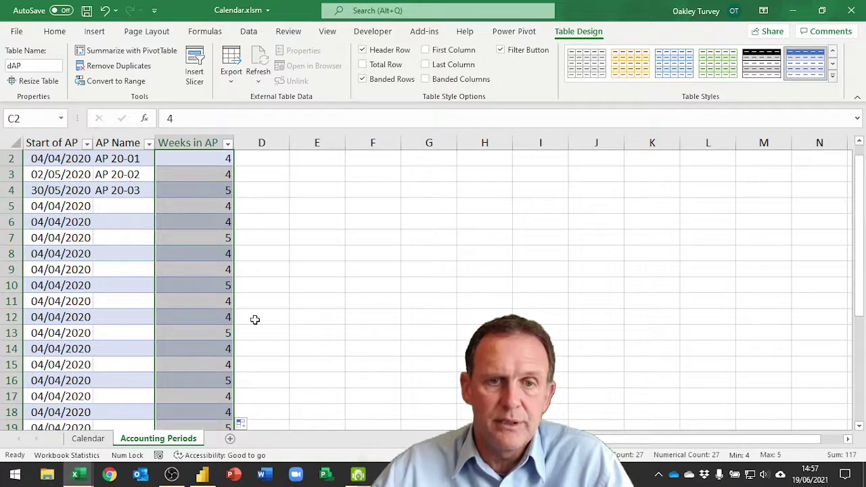
{"action": "left_click", "coordinate": [71, 207]}
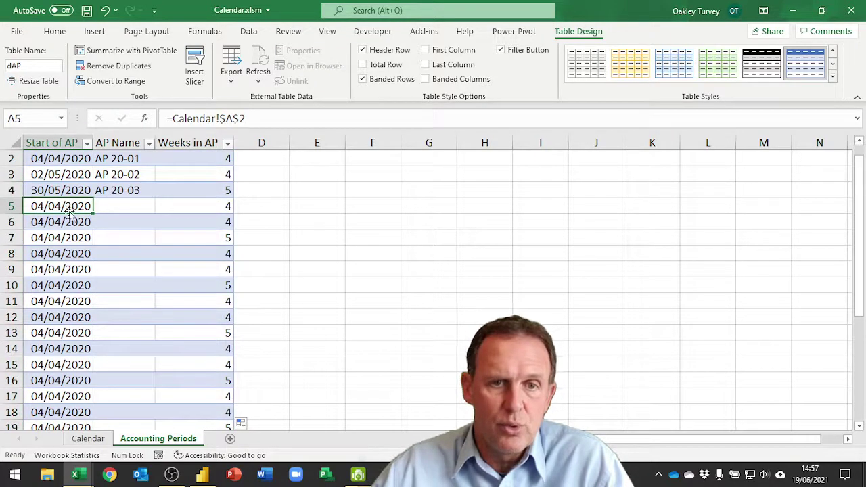
{"action": "left_click", "coordinate": [81, 176]}
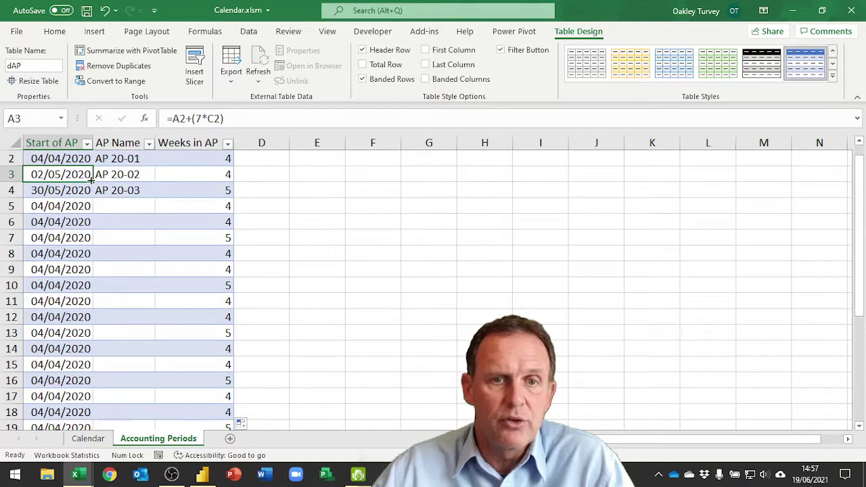
{"action": "double_click", "coordinate": [92, 181]}
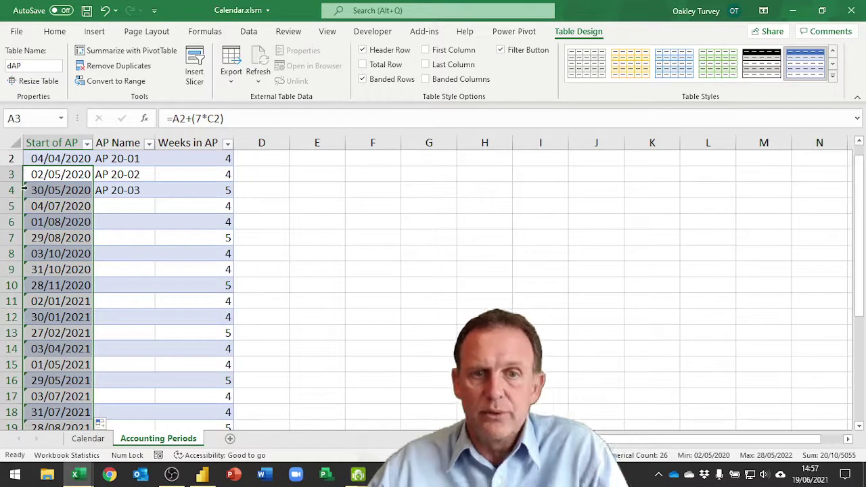
{"action": "scroll", "coordinate": [49, 197], "scroll_direction": "up", "scroll_amount": 1}
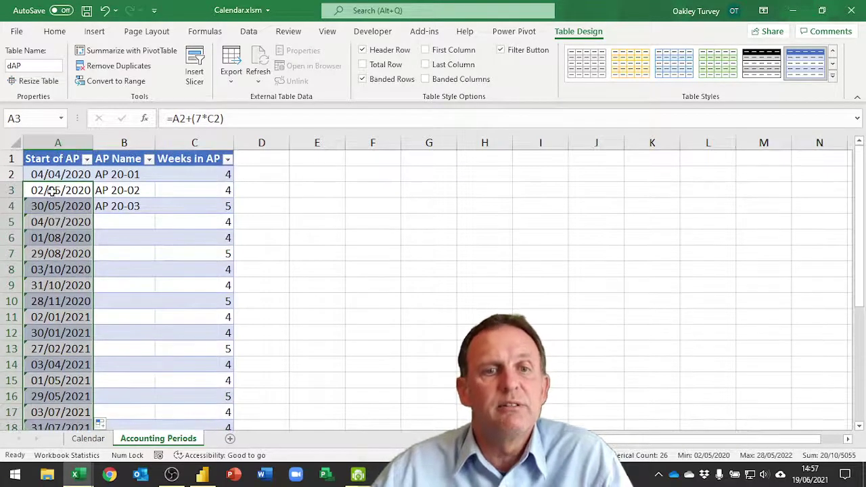
{"action": "left_click", "coordinate": [113, 247]}
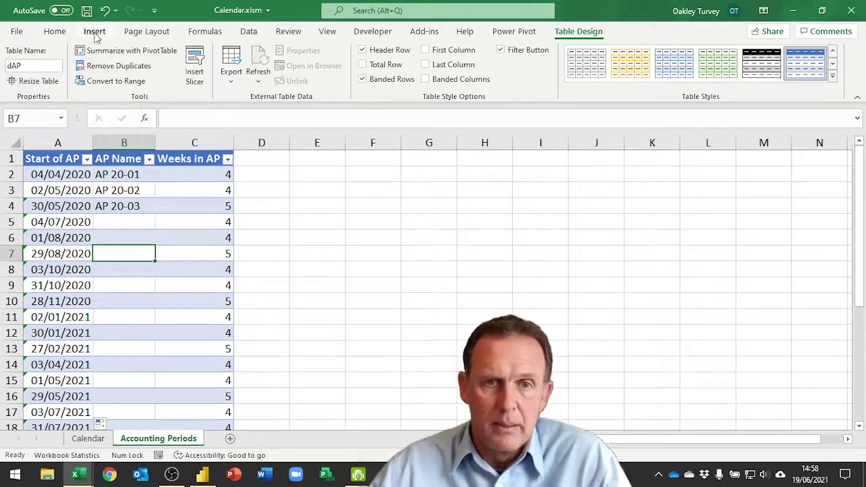
Step: Save Calendar.xlsm and minimise both Excel windows
{"action": "left_click", "coordinate": [87, 10]}
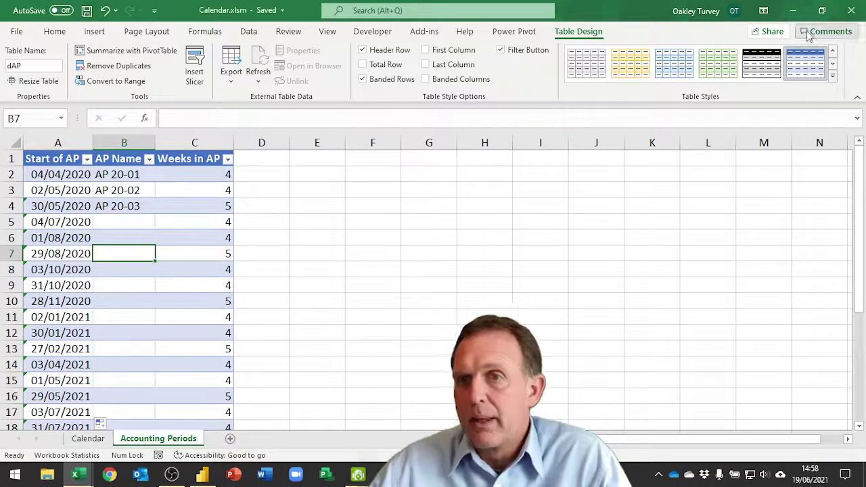
{"action": "left_click", "coordinate": [794, 11]}
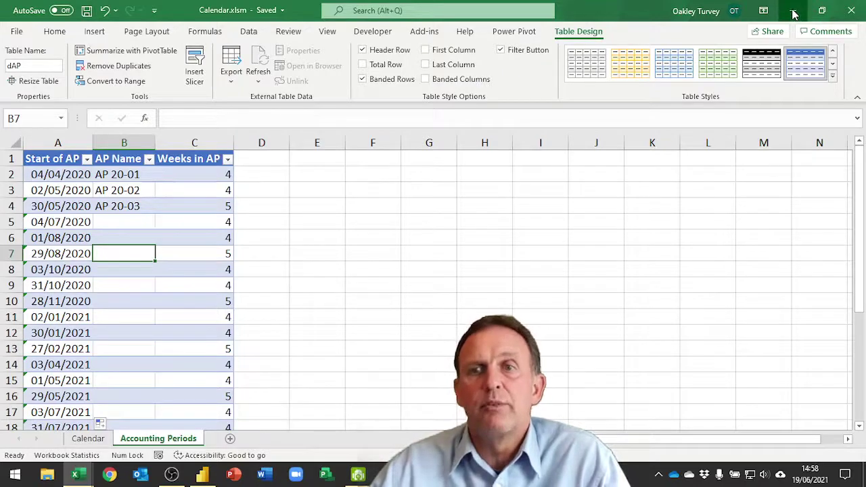
{"action": "left_click", "coordinate": [795, 11]}
Step: Return to Power BI and connect to Calendar.xlsm from the BI Files folder via Excel import
{"action": "left_click", "coordinate": [206, 476]}
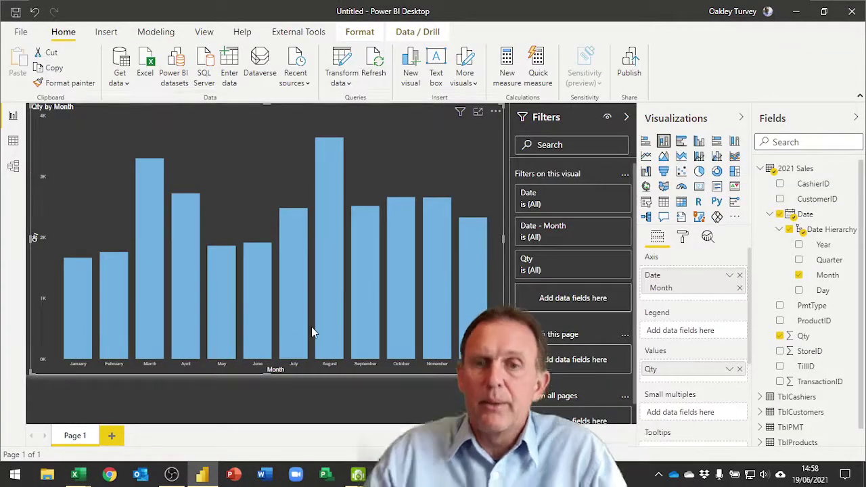
{"action": "left_click", "coordinate": [145, 65]}
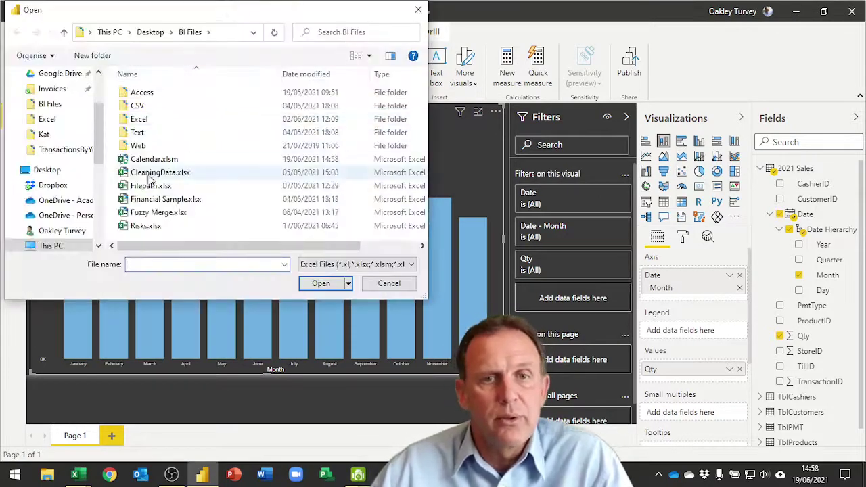
{"action": "key", "text": "Escape"}
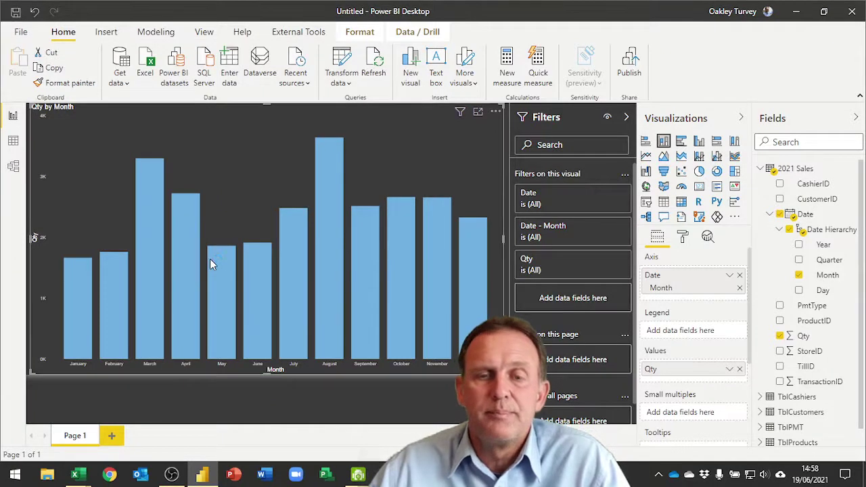
{"action": "mouse_move", "coordinate": [212, 262]}
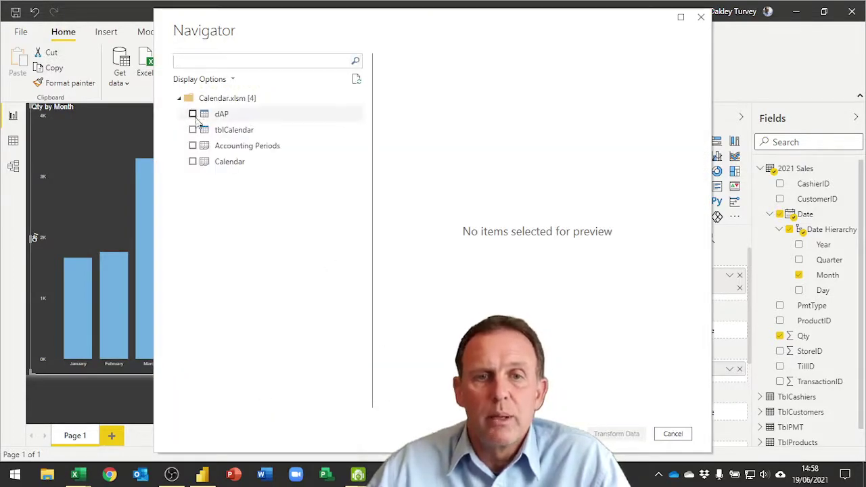
Step: Select the dAP and tblCalendar tables and load them into Power Query via Transform Data
{"action": "left_click", "coordinate": [192, 115]}
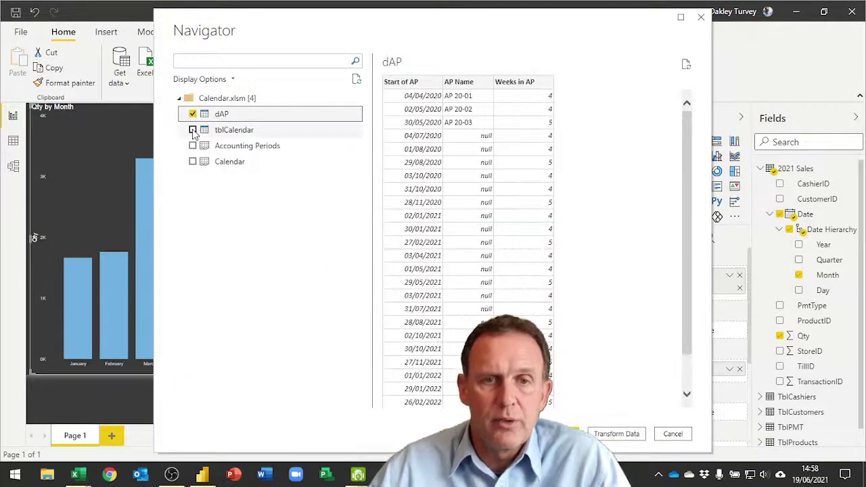
{"action": "left_click", "coordinate": [193, 130]}
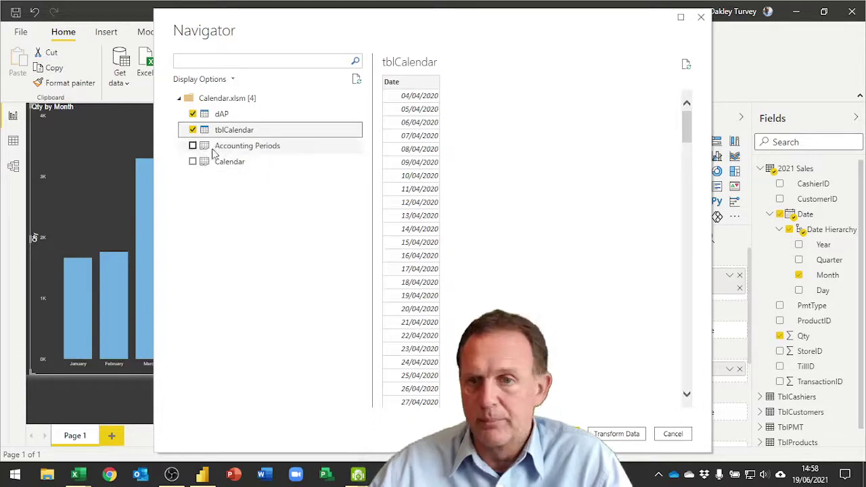
{"action": "left_click", "coordinate": [617, 434]}
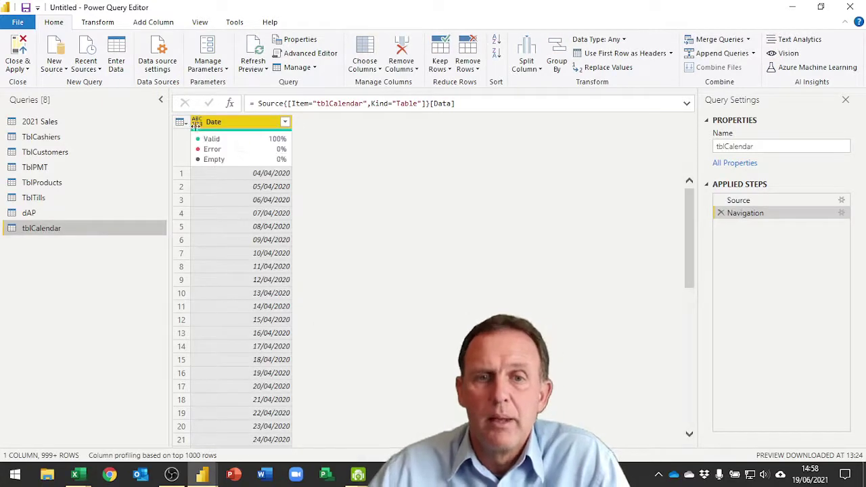
Step: Set tblCalendar's Date column to Date, undoing an accidental Time type change
{"action": "left_click", "coordinate": [196, 122]}
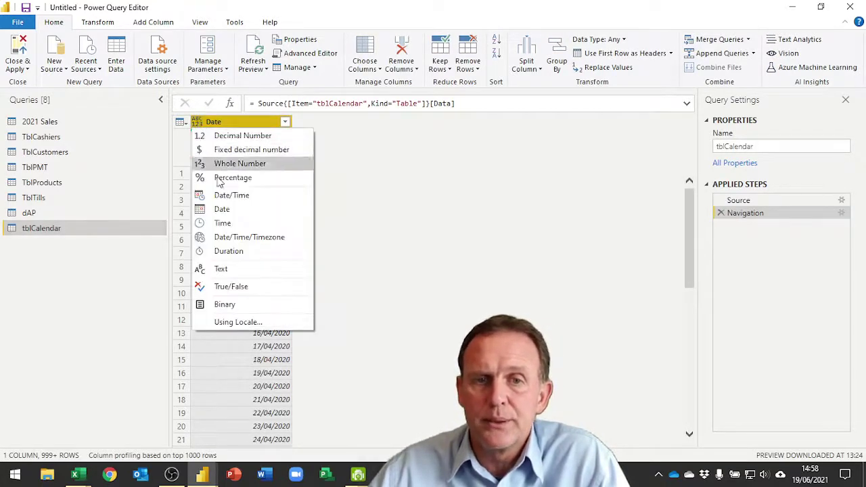
{"action": "left_click", "coordinate": [220, 223]}
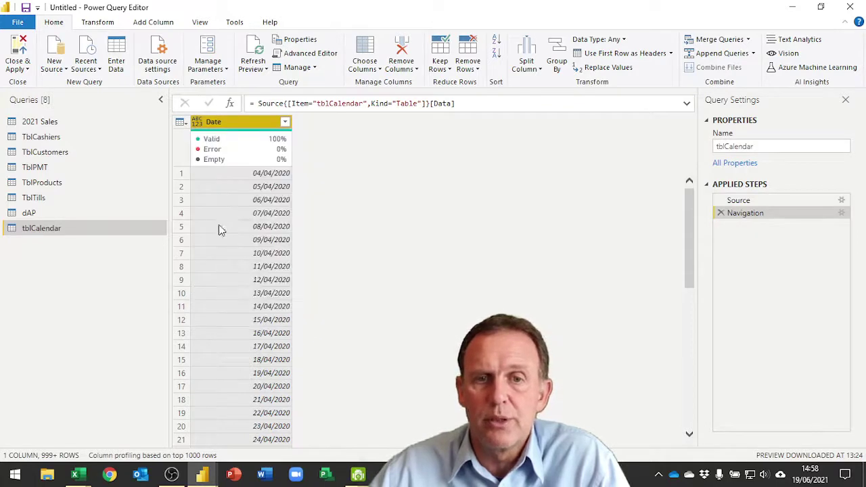
{"action": "left_click", "coordinate": [197, 122]}
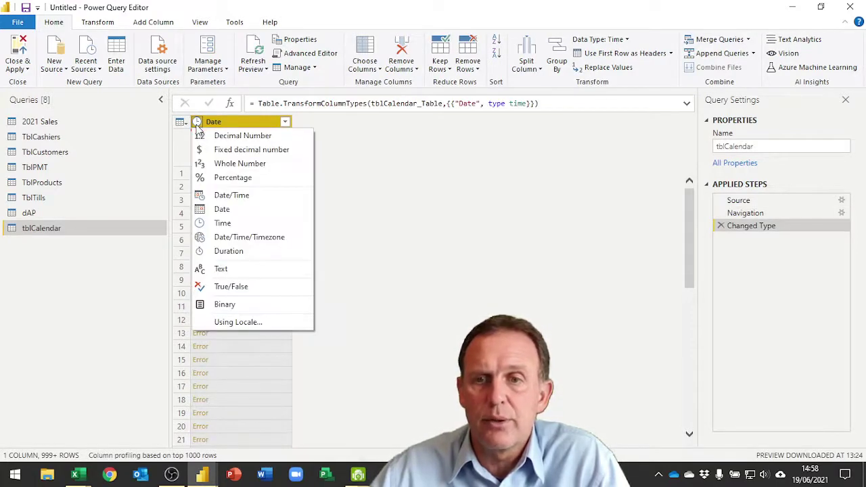
{"action": "left_click", "coordinate": [721, 226]}
{"action": "left_click", "coordinate": [722, 226]}
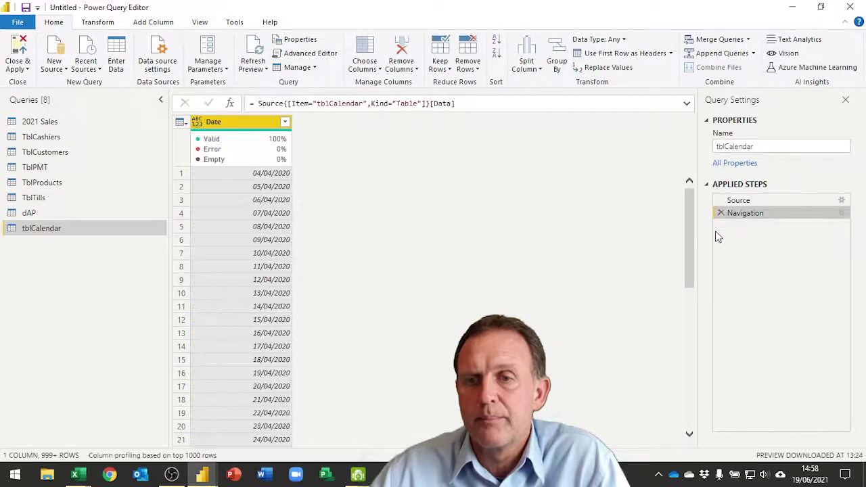
{"action": "left_click", "coordinate": [196, 122]}
{"action": "left_click", "coordinate": [214, 211]}
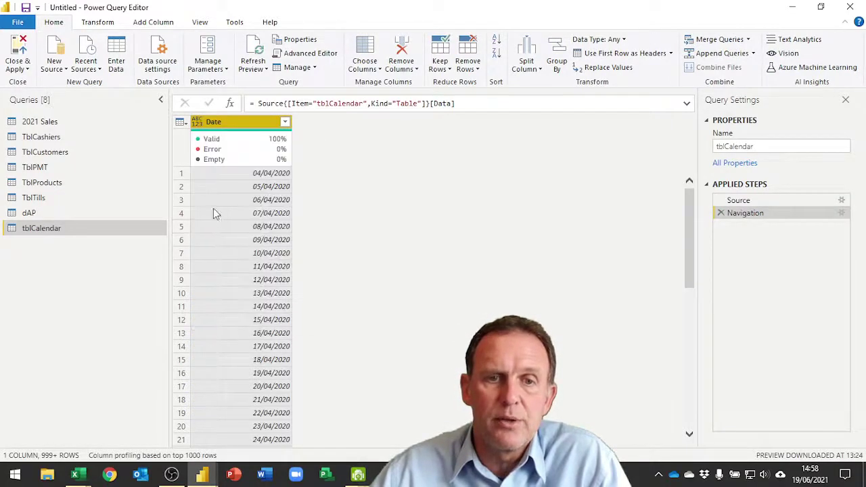
Step: In dAP, set Start of AP to Date, AP Name to Text, Weeks in AP to Whole Number
{"action": "left_click", "coordinate": [28, 213]}
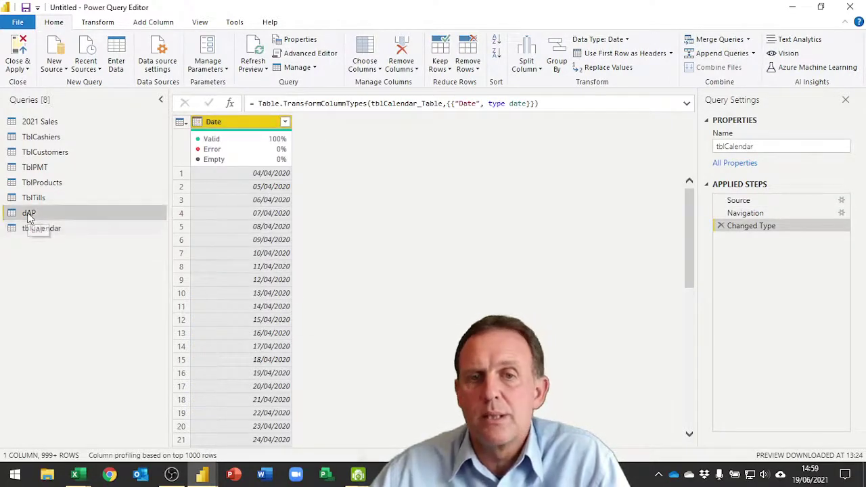
{"action": "left_click", "coordinate": [197, 122]}
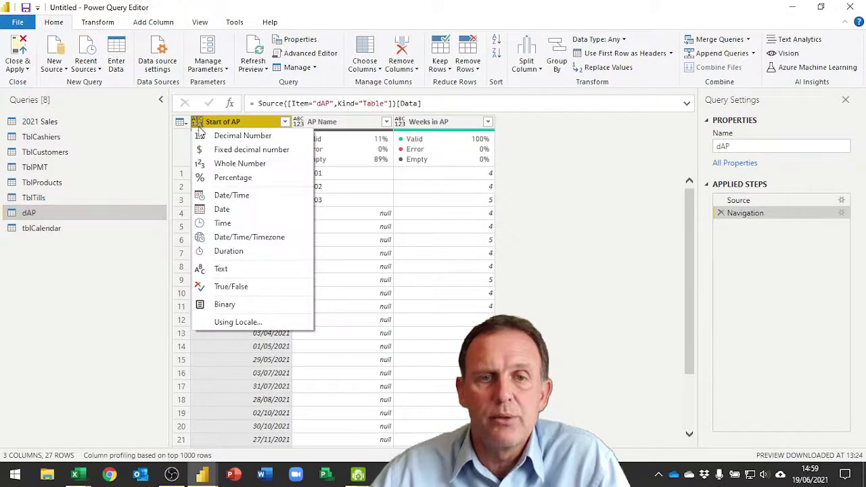
{"action": "left_click", "coordinate": [215, 210]}
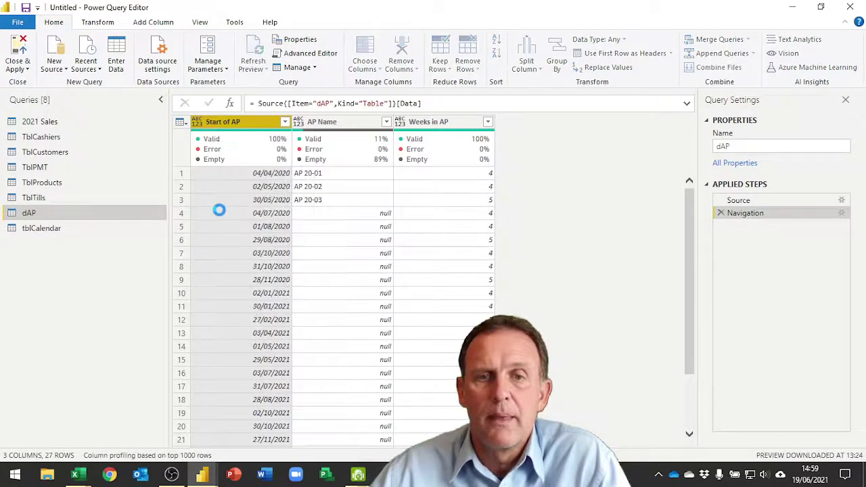
{"action": "left_click", "coordinate": [300, 124]}
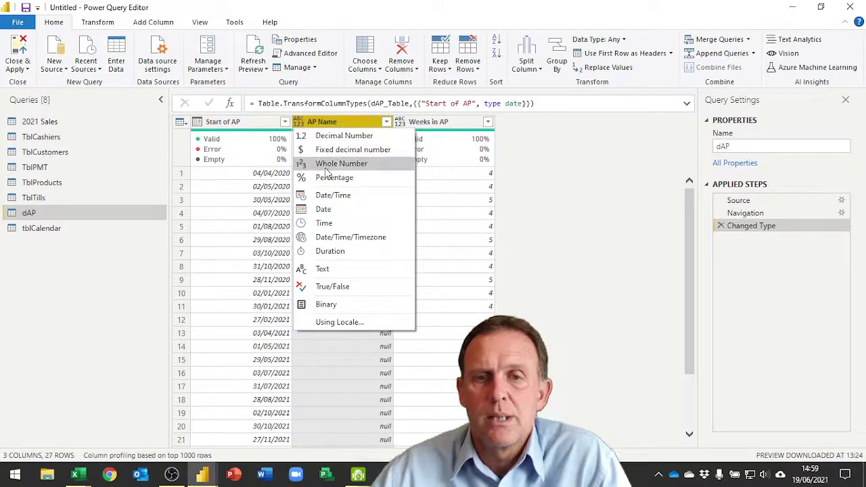
{"action": "left_click", "coordinate": [322, 269]}
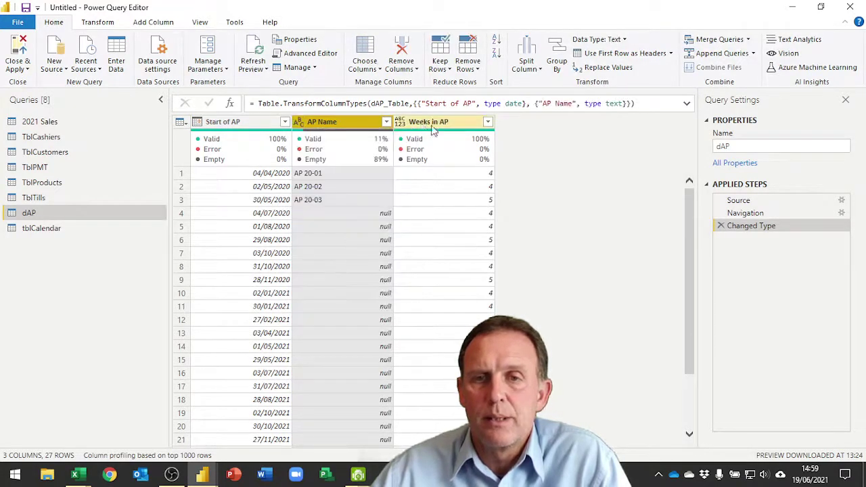
{"action": "left_click", "coordinate": [400, 122]}
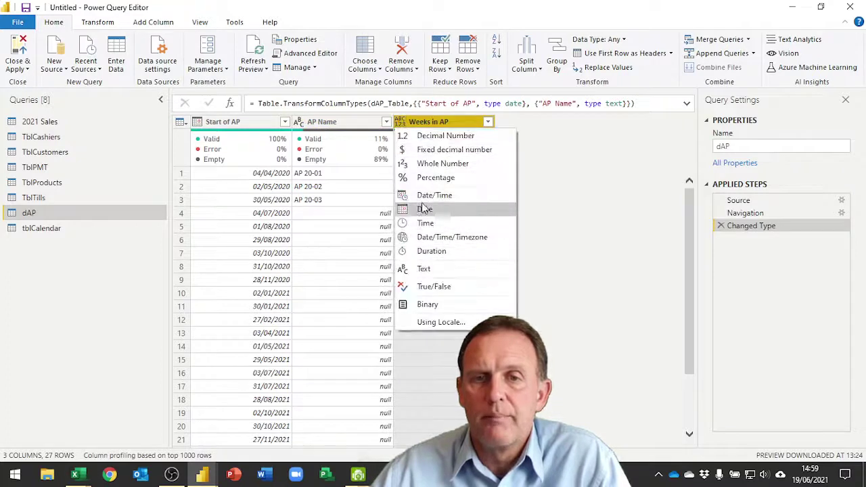
{"action": "left_click", "coordinate": [431, 166]}
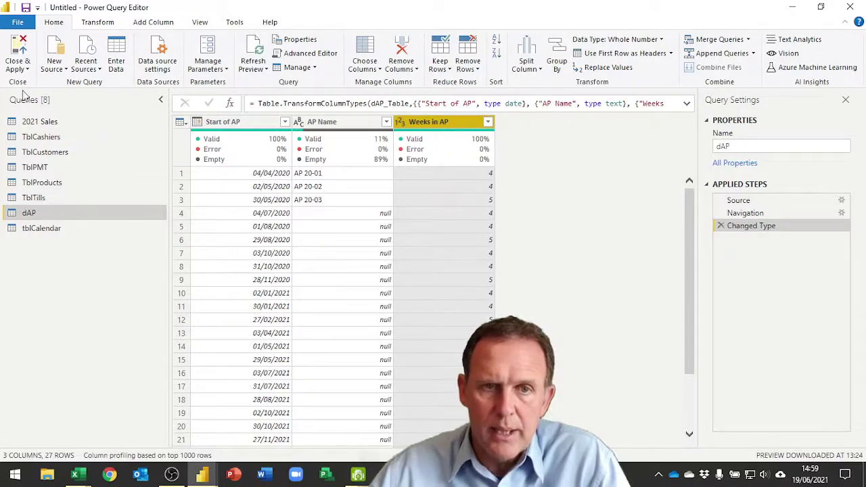
Step: In Calendar.xlsm, fill AP names down column B, restarting at AP 21-01 for 03/04/2021
{"action": "left_click", "coordinate": [80, 476]}
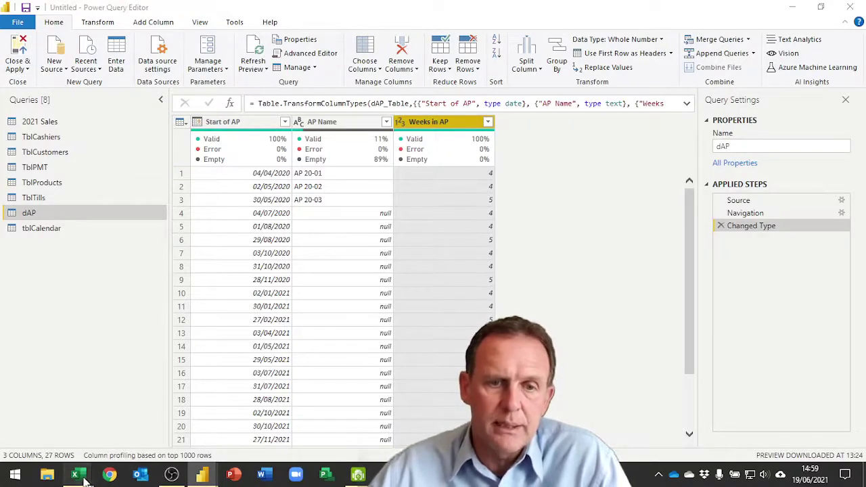
{"action": "left_click", "coordinate": [83, 433]}
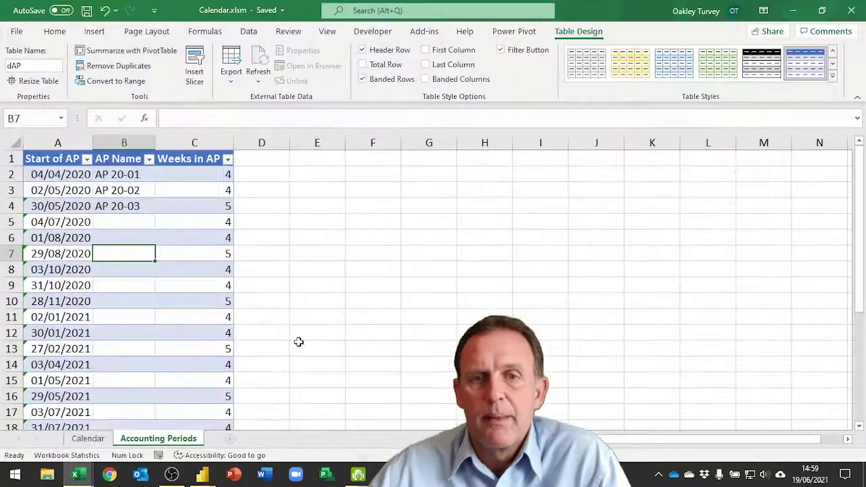
{"action": "left_click", "coordinate": [124, 206]}
{"action": "double_click", "coordinate": [155, 213]}
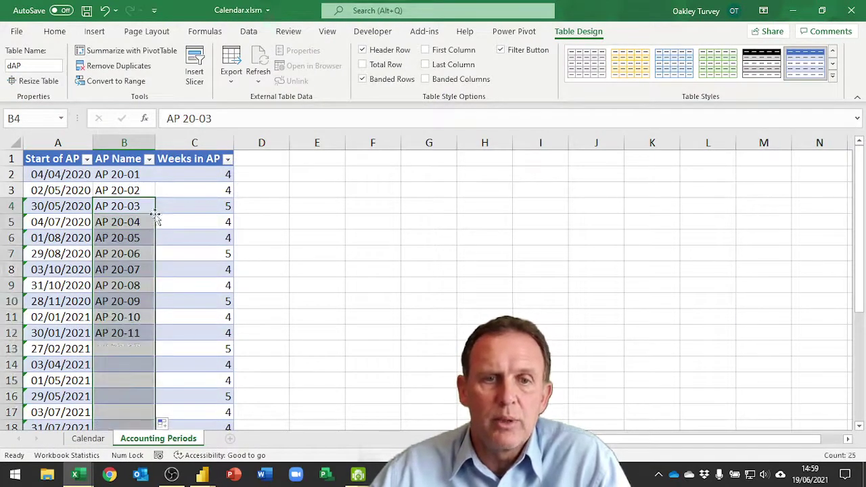
{"action": "left_click", "coordinate": [143, 366]}
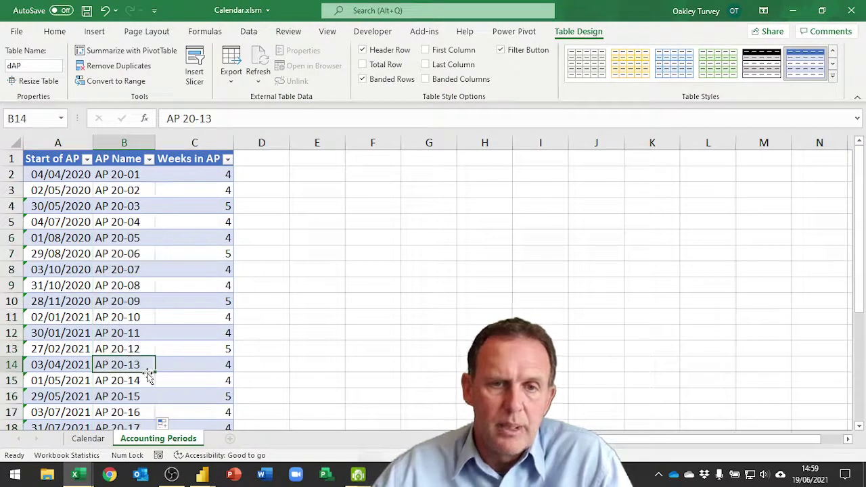
{"action": "left_click", "coordinate": [136, 349]}
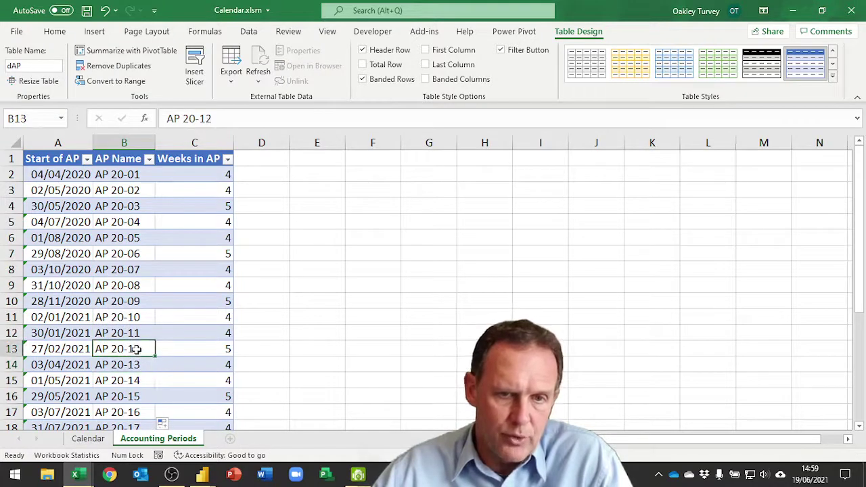
{"action": "left_click", "coordinate": [126, 366]}
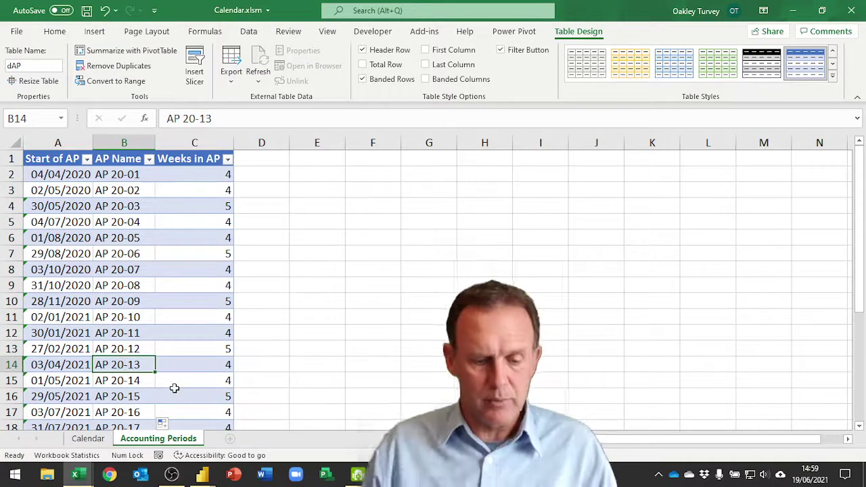
{"action": "type", "text": "AP"}
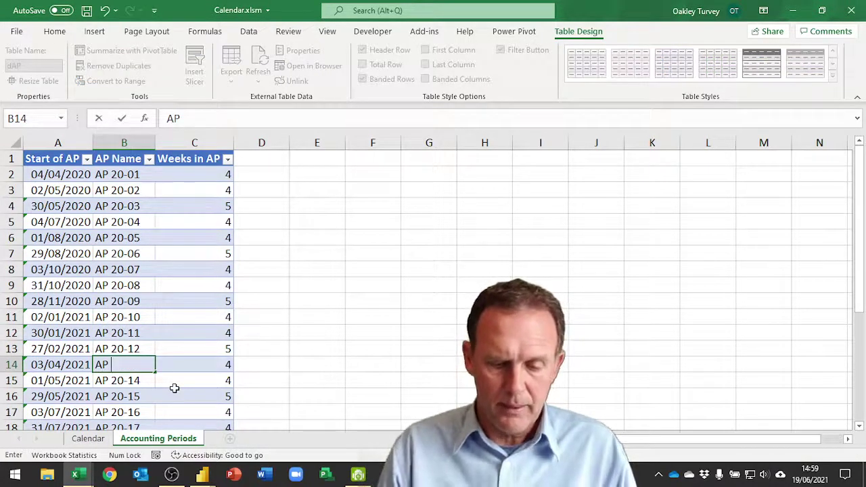
{"action": "type", "text": " 21-01"}
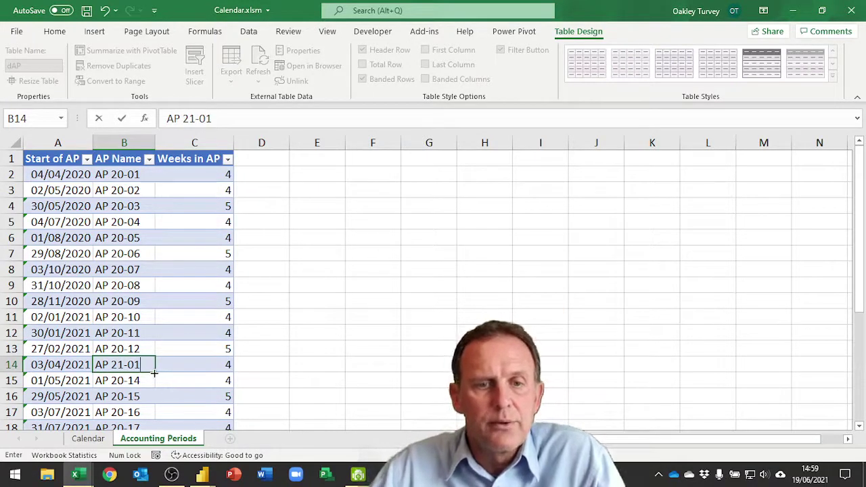
{"action": "double_click", "coordinate": [155, 373]}
Step: Enter AP 22-01 for 02/04/2022 and extend the AP 22 numbering to the last two rows
{"action": "scroll", "coordinate": [153, 304], "scroll_direction": "down", "scroll_amount": 5}
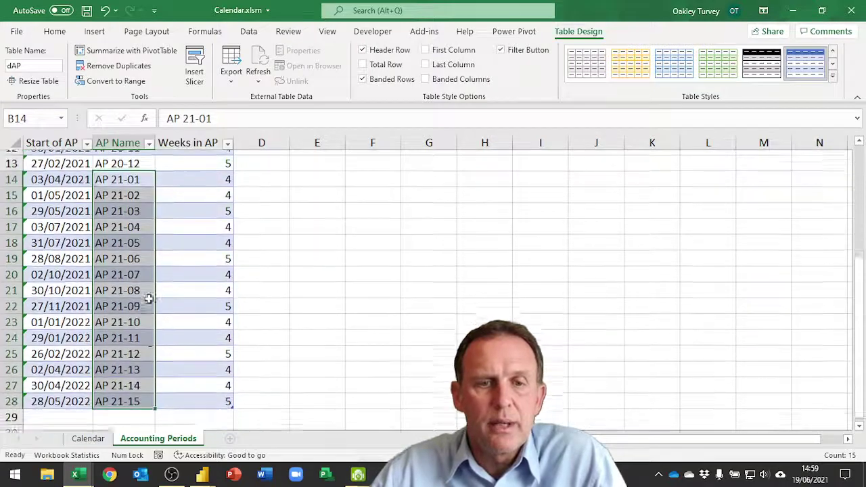
{"action": "left_click", "coordinate": [128, 316]}
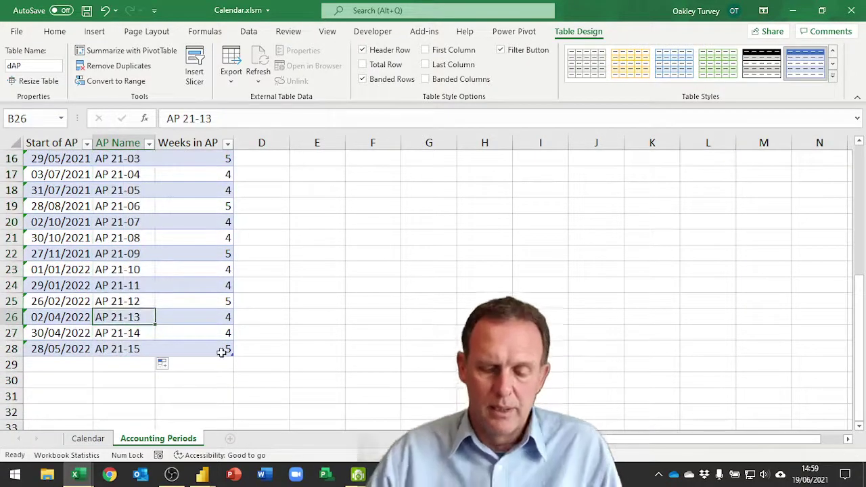
{"action": "type", "text": "A"}
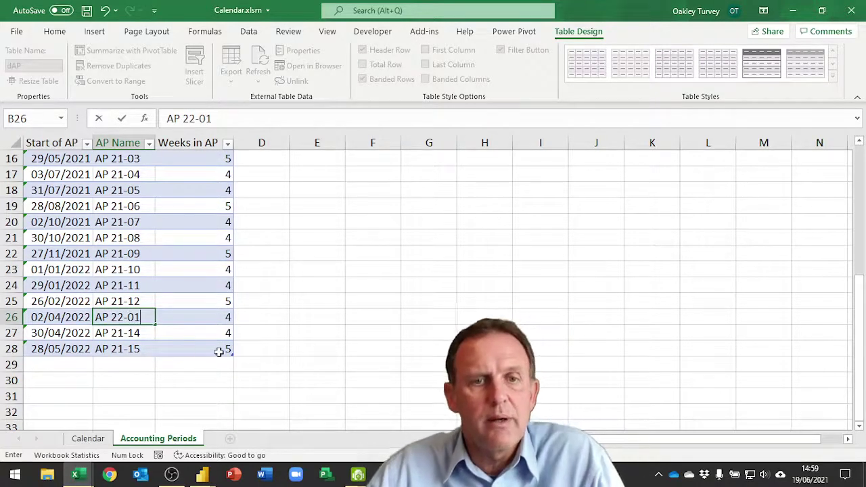
{"action": "key", "text": "ctrl+Return"}
{"action": "left_click_drag", "start_coordinate": [157, 324], "coordinate": [153, 354]}
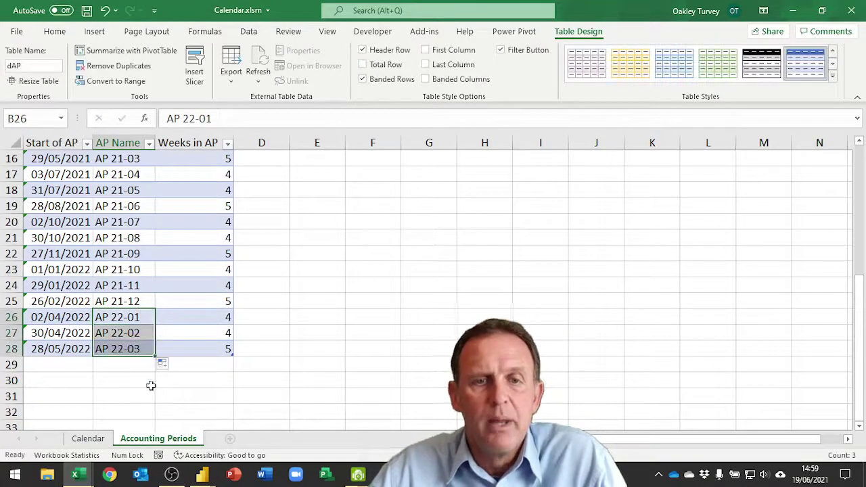
Step: Delete the last three dAP table rows so AP 21-12 ends it, and save the workbook
{"action": "left_click_drag", "start_coordinate": [67, 317], "coordinate": [78, 346]}
{"action": "right_click", "coordinate": [78, 346]}
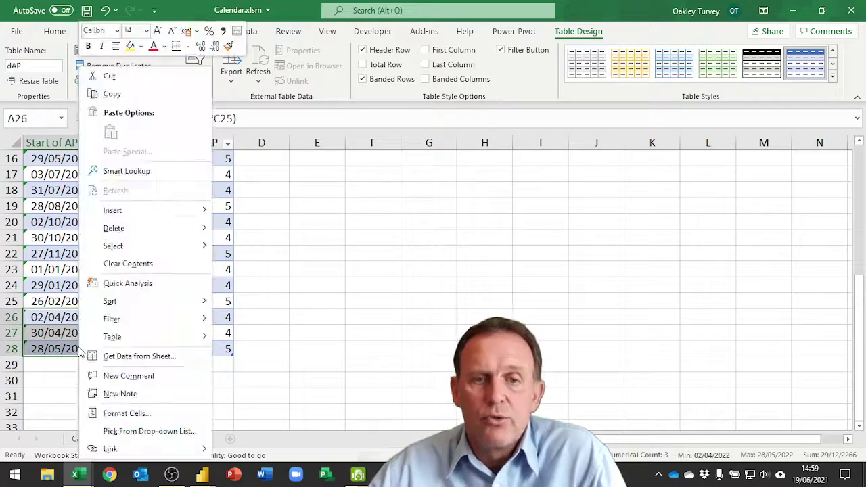
{"action": "mouse_move", "coordinate": [131, 230]}
{"action": "left_click", "coordinate": [245, 249]}
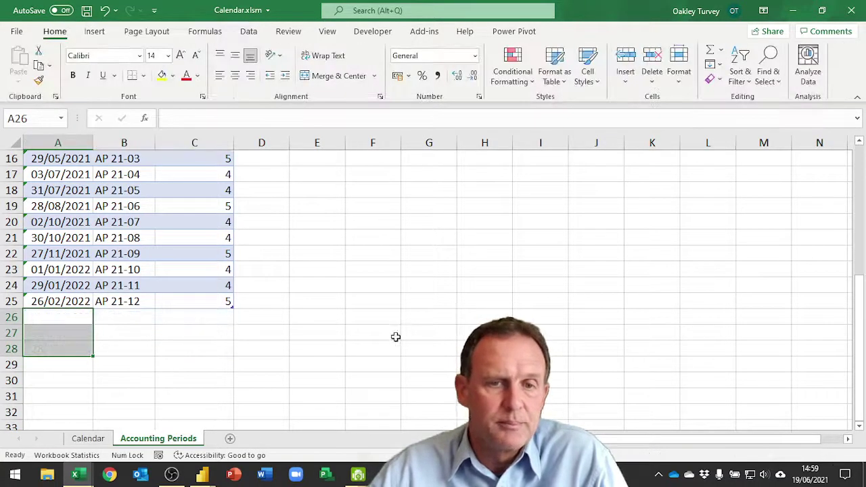
{"action": "left_click", "coordinate": [137, 256]}
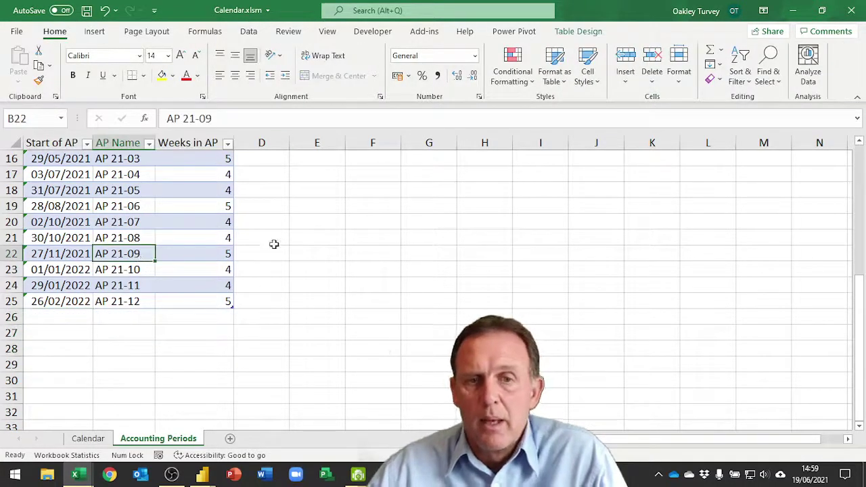
{"action": "left_click", "coordinate": [87, 10]}
{"action": "left_click", "coordinate": [792, 10]}
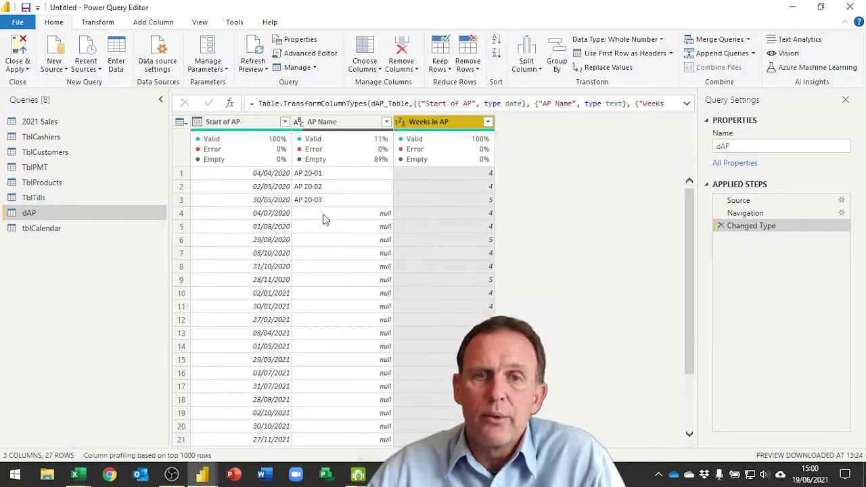
Step: Refresh the dAP preview to show all 24 periods, then select the tblCalendar query
{"action": "left_click", "coordinate": [254, 51]}
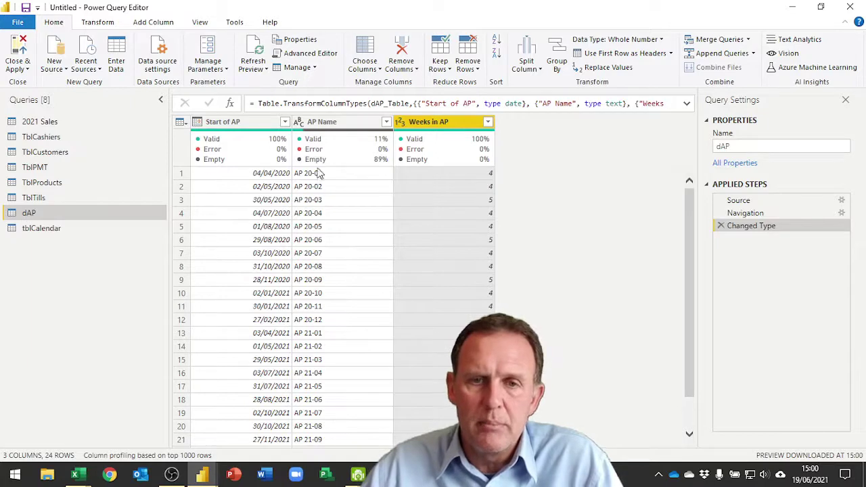
{"action": "left_click", "coordinate": [45, 228]}
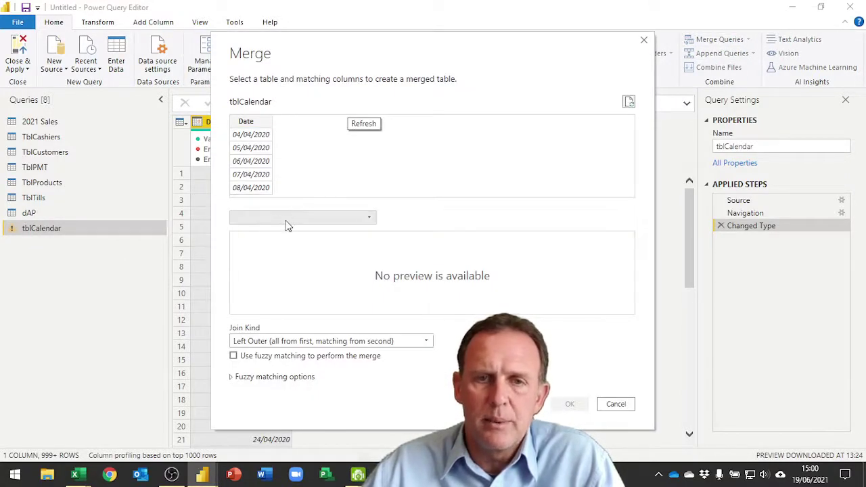
Step: Left-outer merge dAP into tblCalendar, matching tblCalendar's Date to dAP's Start of AP
{"action": "left_click", "coordinate": [286, 220]}
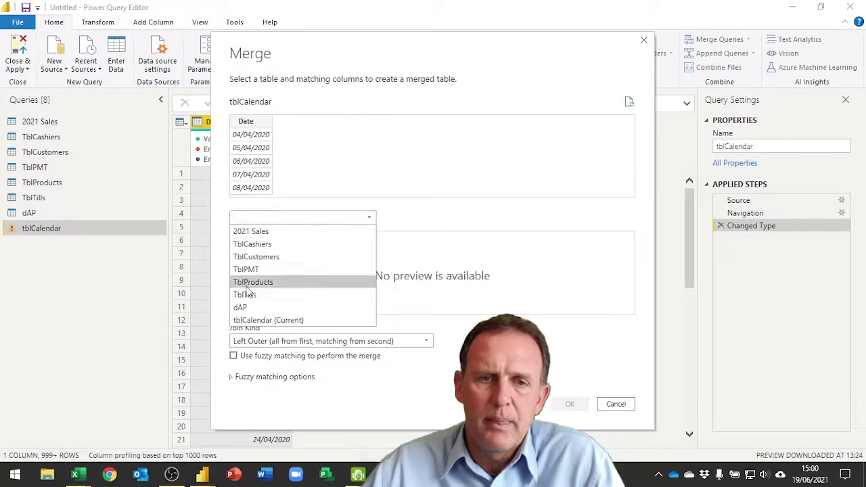
{"action": "left_click", "coordinate": [241, 305]}
{"action": "left_click", "coordinate": [246, 122]}
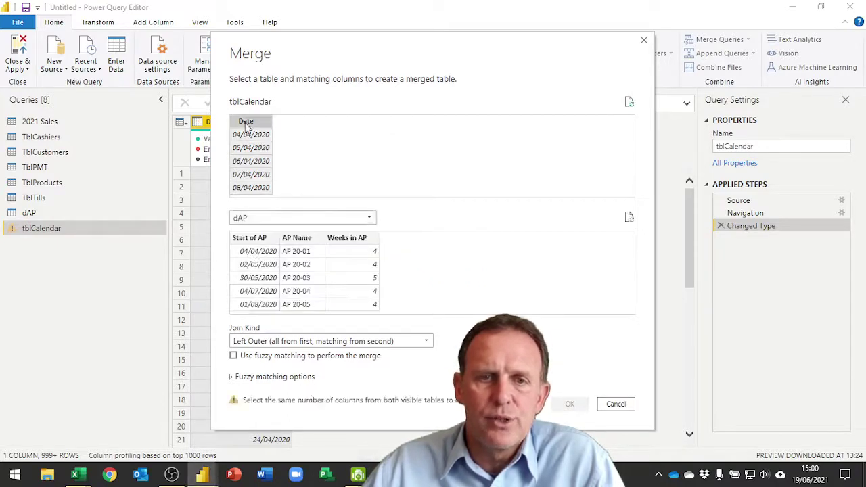
{"action": "left_click", "coordinate": [257, 240]}
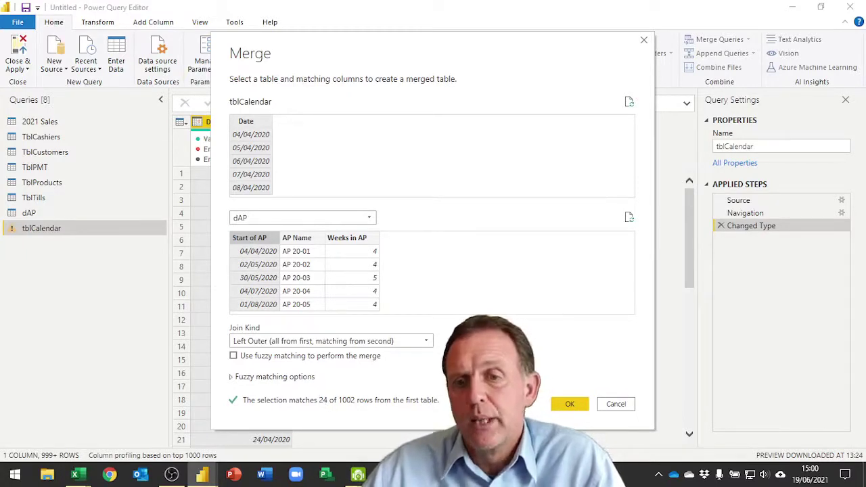
{"action": "left_click", "coordinate": [574, 404]}
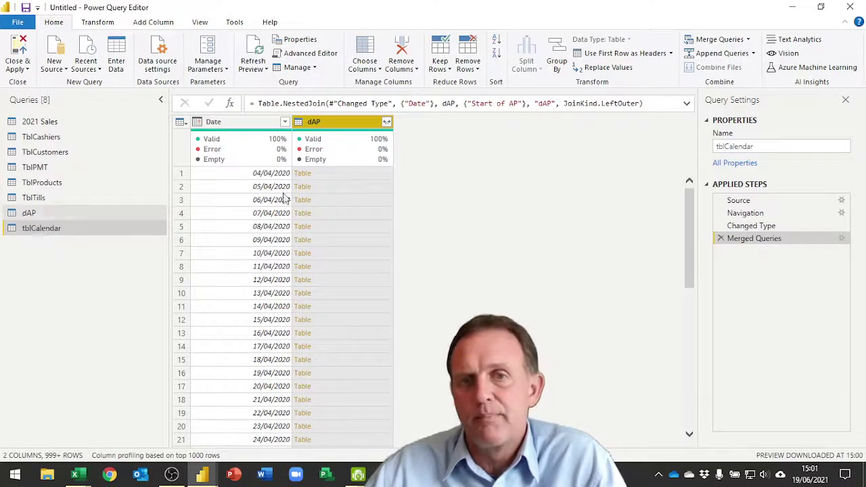
Step: Expand the dAP column to only AP Name, without the original column name prefix
{"action": "left_click", "coordinate": [386, 122]}
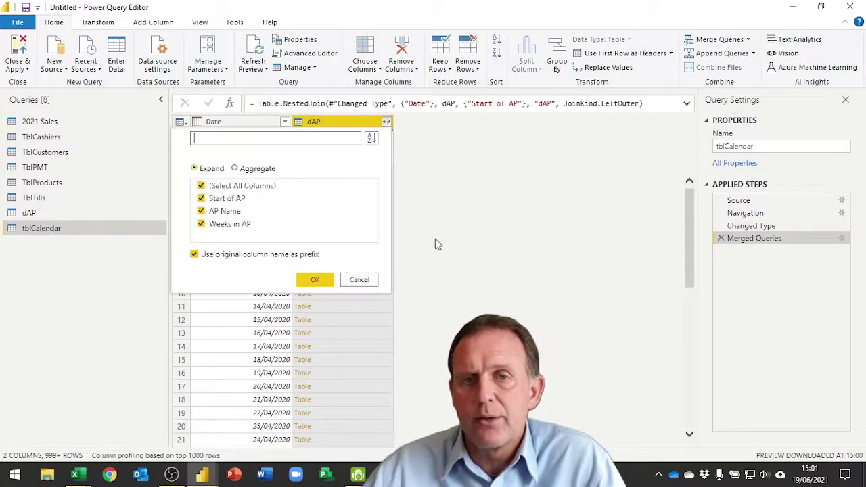
{"action": "left_click", "coordinate": [201, 186]}
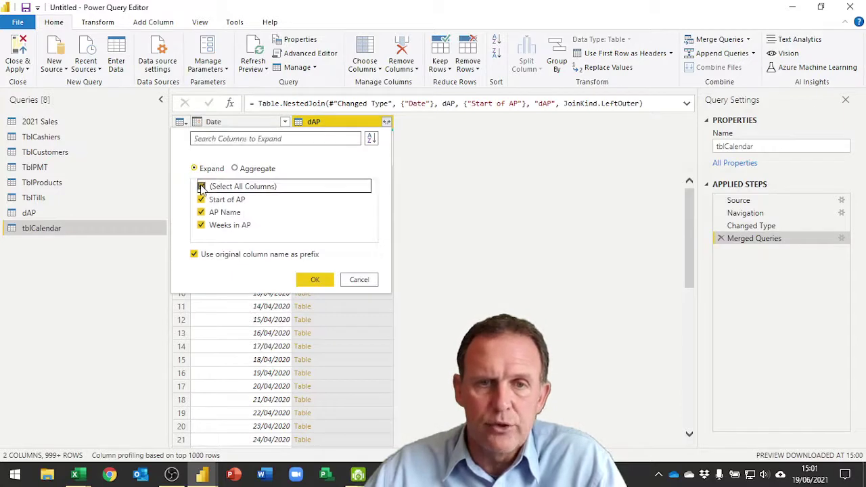
{"action": "left_click", "coordinate": [201, 213]}
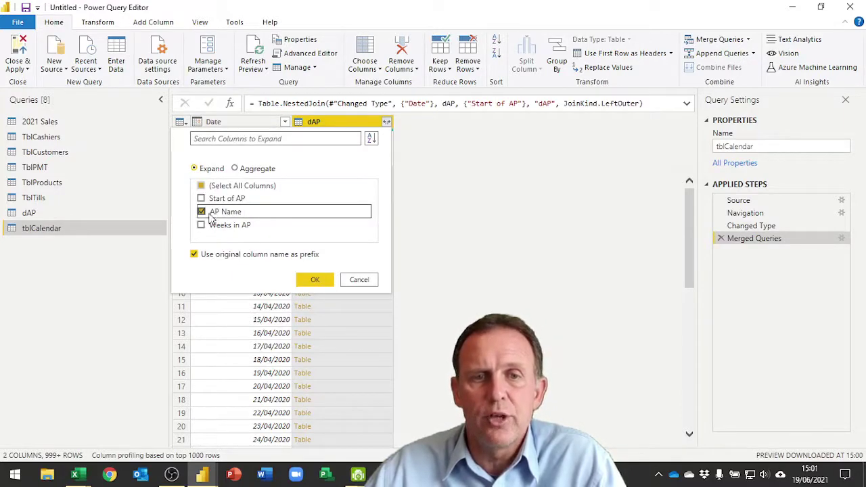
{"action": "left_click", "coordinate": [202, 256]}
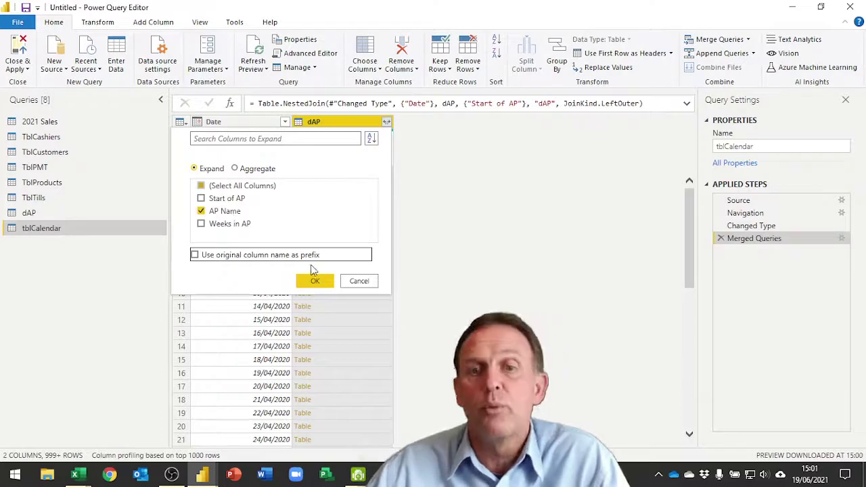
{"action": "left_click", "coordinate": [315, 285]}
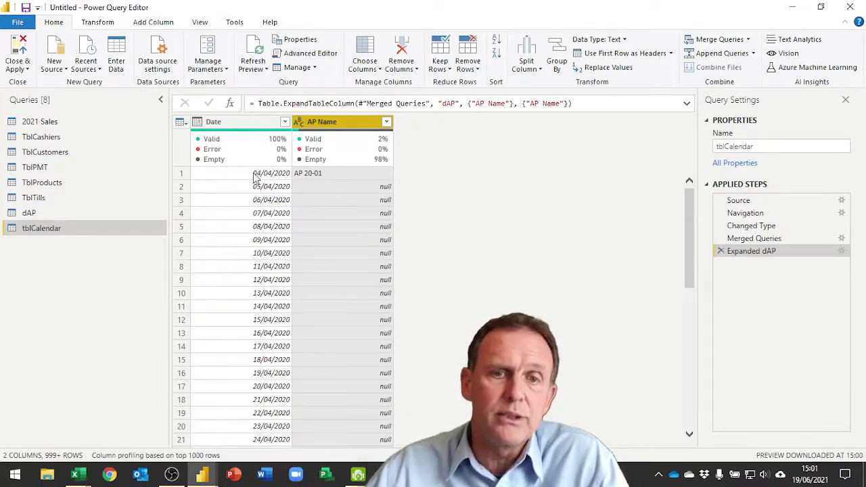
{"action": "scroll", "coordinate": [322, 256], "scroll_direction": "down", "scroll_amount": 3}
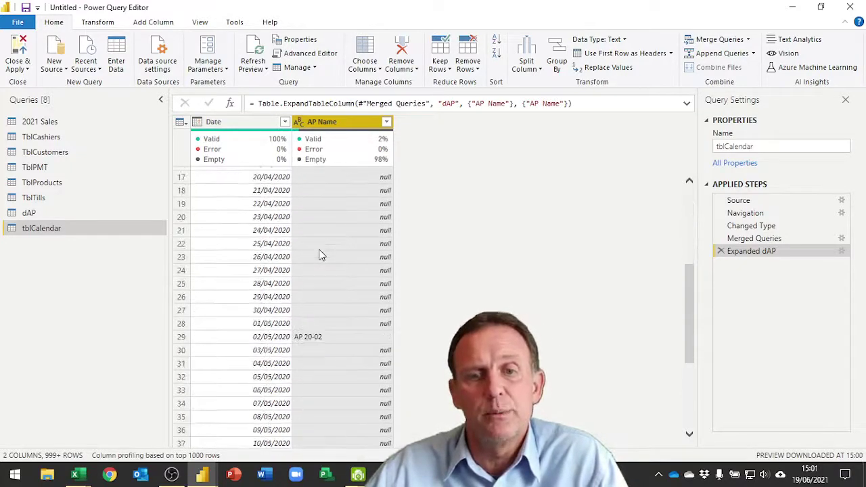
{"action": "scroll", "coordinate": [314, 318], "scroll_direction": "up", "scroll_amount": 5}
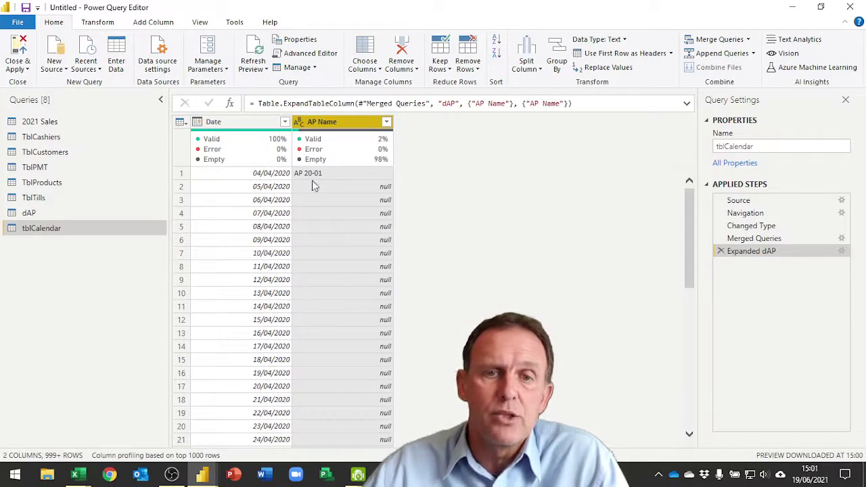
Step: Fill the AP Name column down so every tblCalendar date carries its period name
{"action": "left_click", "coordinate": [97, 22]}
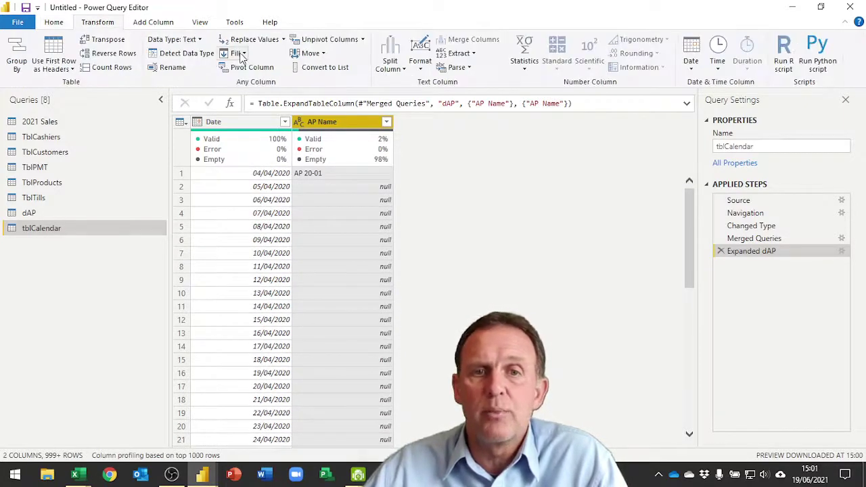
{"action": "left_click", "coordinate": [235, 53]}
{"action": "left_click", "coordinate": [247, 69]}
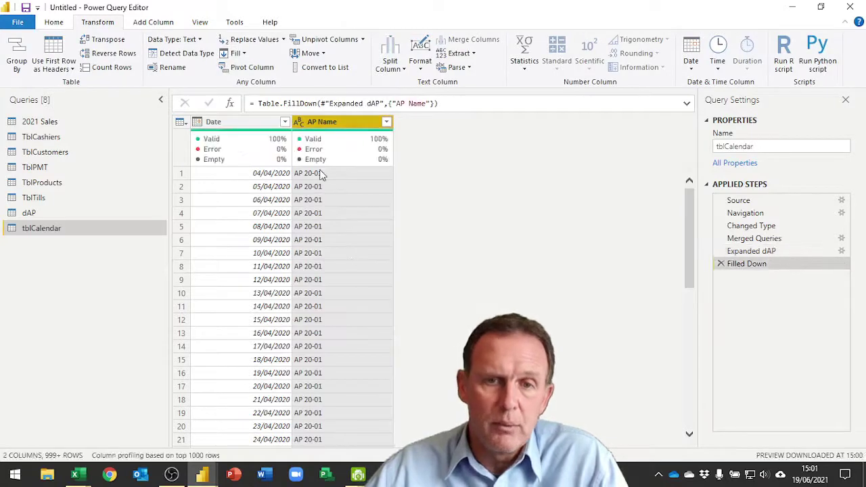
{"action": "scroll", "coordinate": [312, 352], "scroll_direction": "down", "scroll_amount": 6}
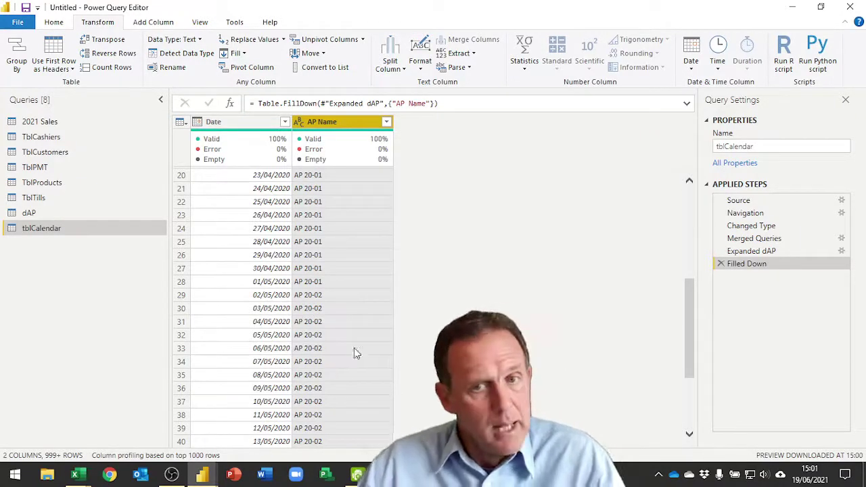
{"action": "left_click", "coordinate": [30, 214]}
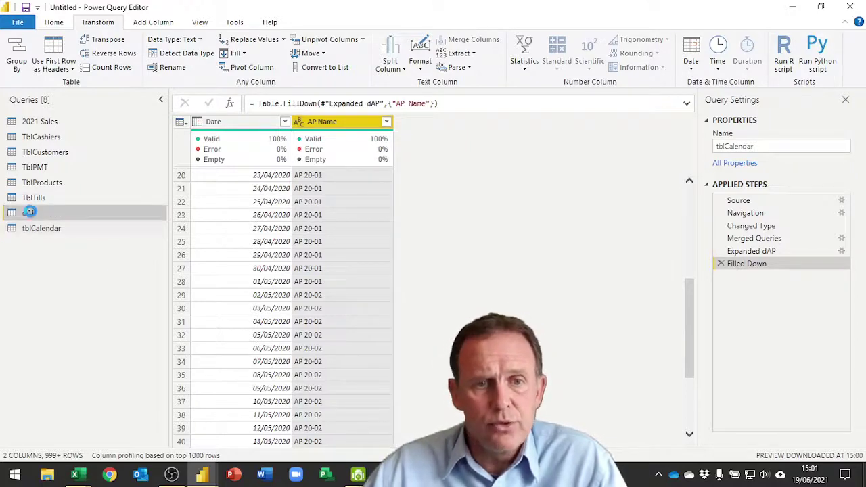
Step: Untick Enable load for the dAP query, then Close & Apply the query changes
{"action": "right_click", "coordinate": [30, 213]}
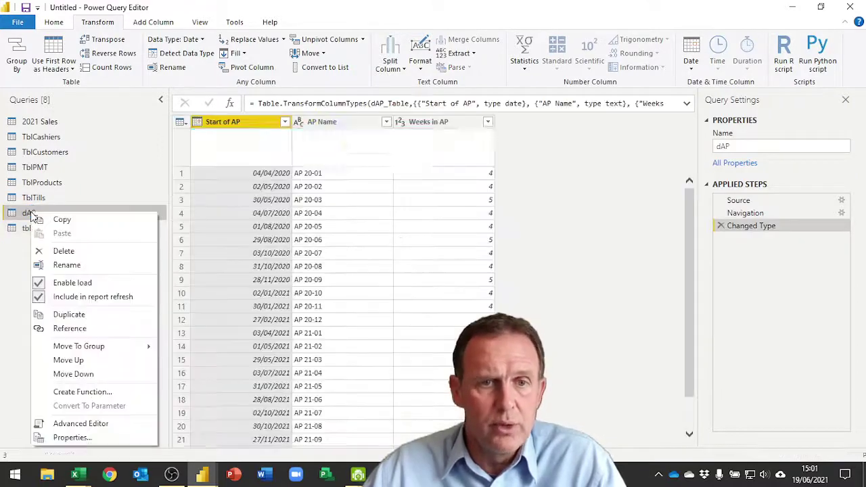
{"action": "left_click", "coordinate": [72, 284]}
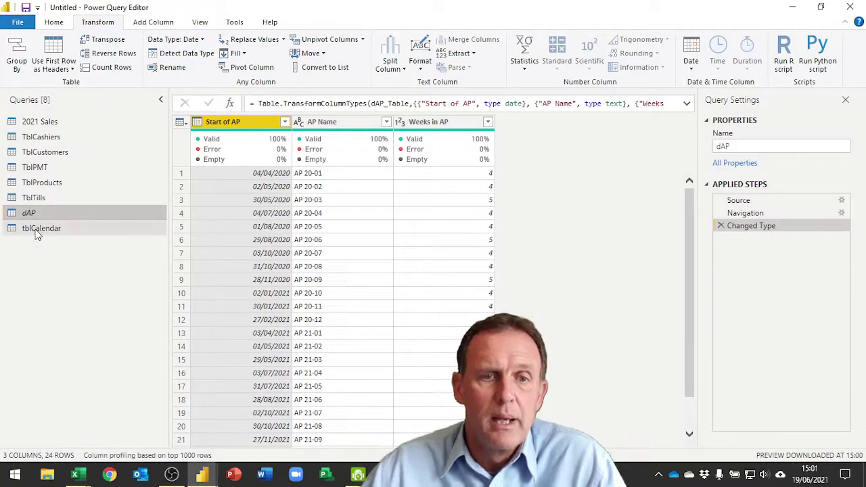
{"action": "left_click", "coordinate": [54, 21]}
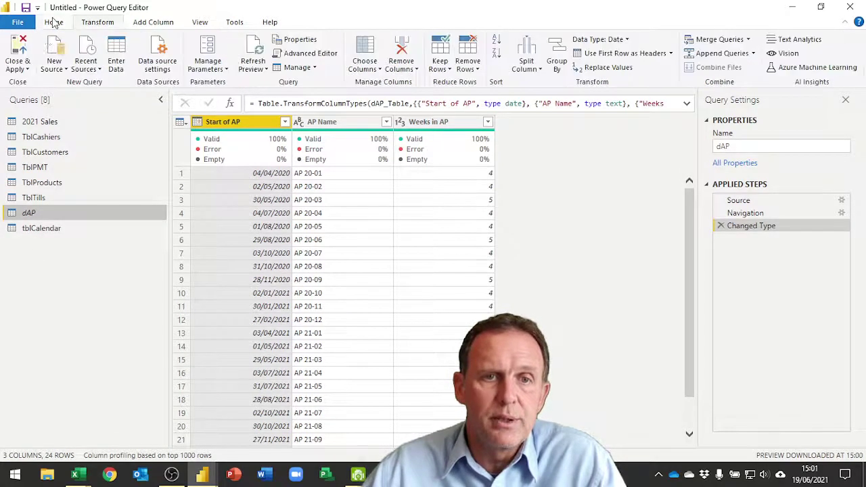
{"action": "left_click", "coordinate": [18, 54]}
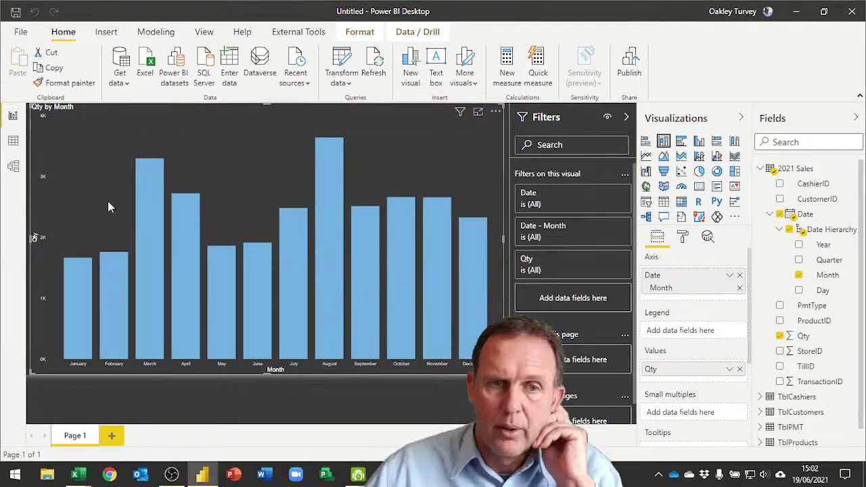
Step: In Model view, link 2021 Sales Date to tblCalendar Date and hide 2021 Sales Date
{"action": "left_click", "coordinate": [13, 167]}
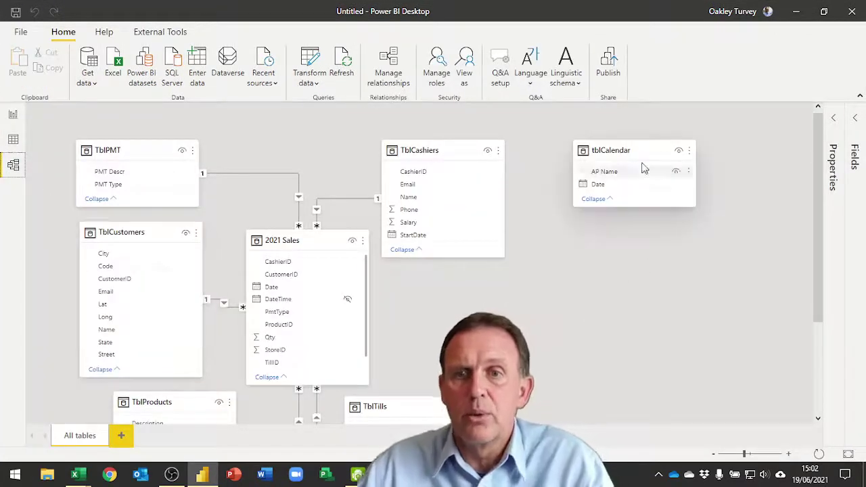
{"action": "left_click_drag", "start_coordinate": [617, 165], "coordinate": [478, 299]}
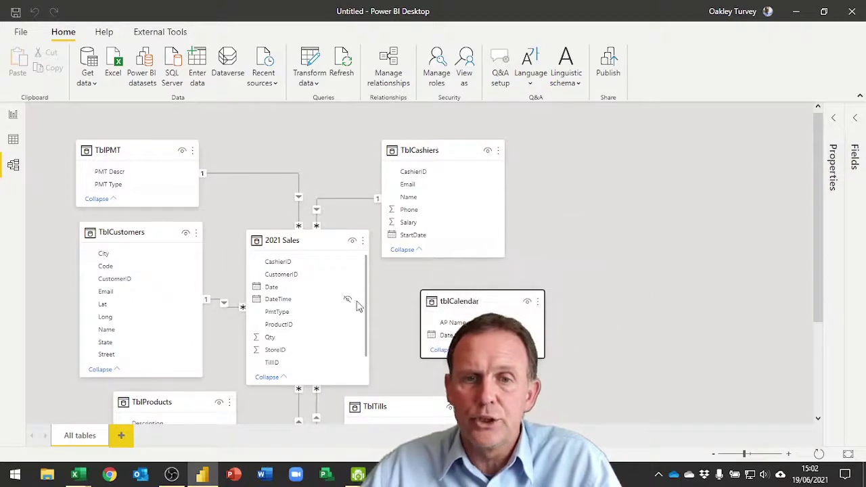
{"action": "left_click_drag", "start_coordinate": [272, 287], "coordinate": [446, 337]}
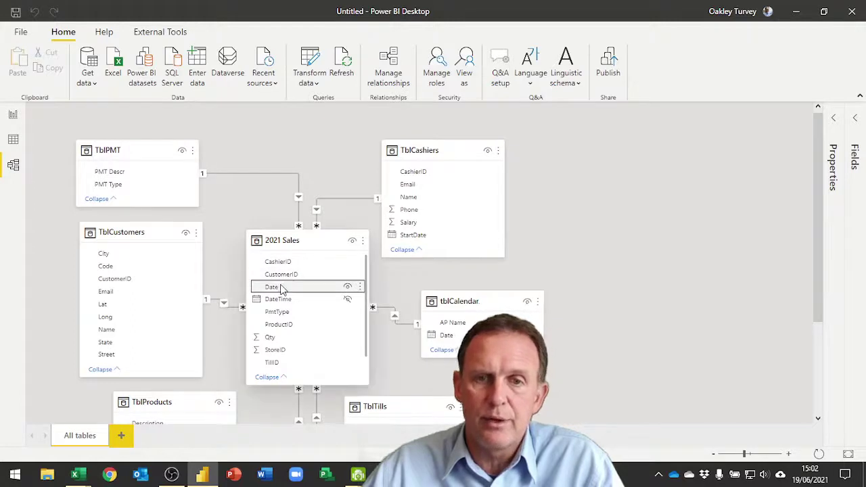
{"action": "left_click", "coordinate": [347, 289]}
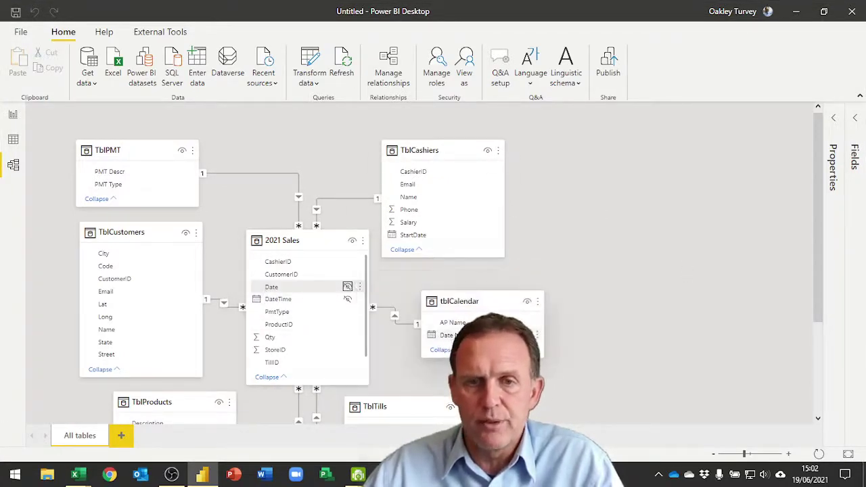
Step: Replace Date on the Qty chart's axis with tblCalendar's AP Name
{"action": "left_click", "coordinate": [12, 115]}
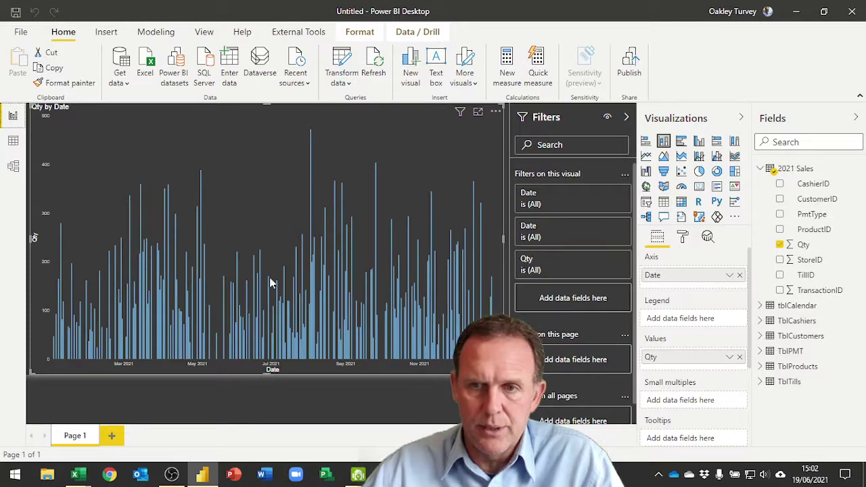
{"action": "left_click", "coordinate": [739, 277]}
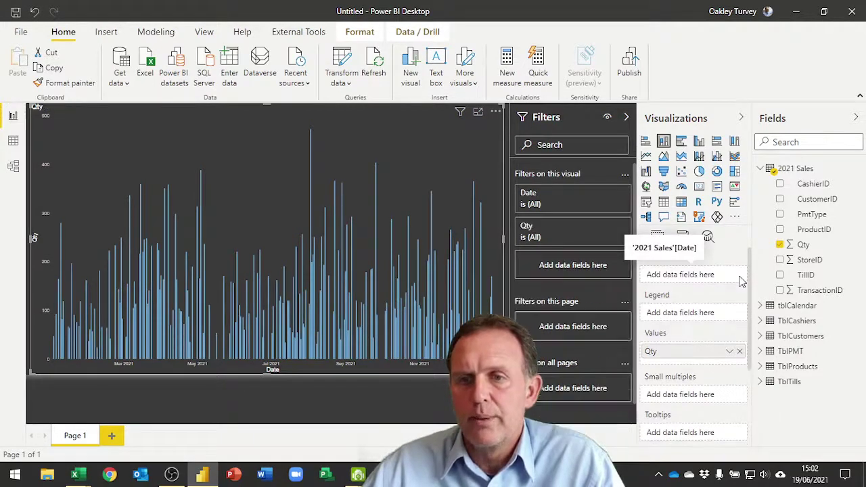
{"action": "left_click", "coordinate": [760, 305]}
{"action": "left_click_drag", "start_coordinate": [813, 321], "coordinate": [694, 282]}
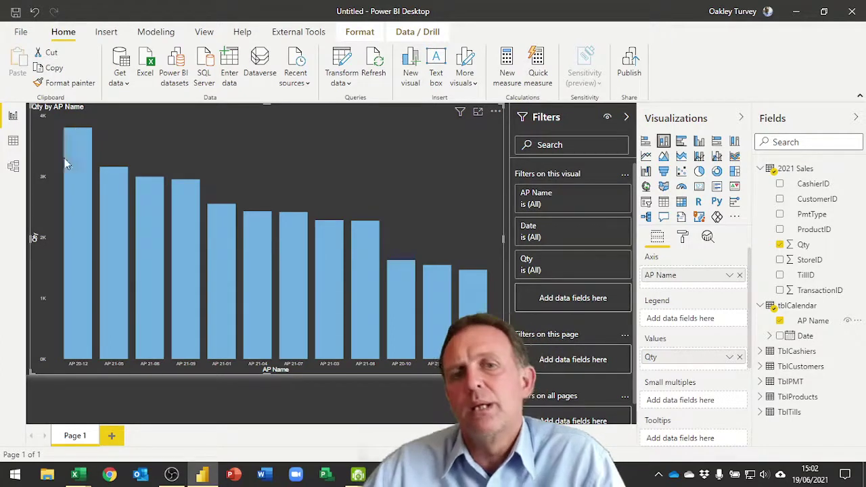
Step: Sort the Qty chart by AP Name in ascending order
{"action": "left_click", "coordinate": [497, 114]}
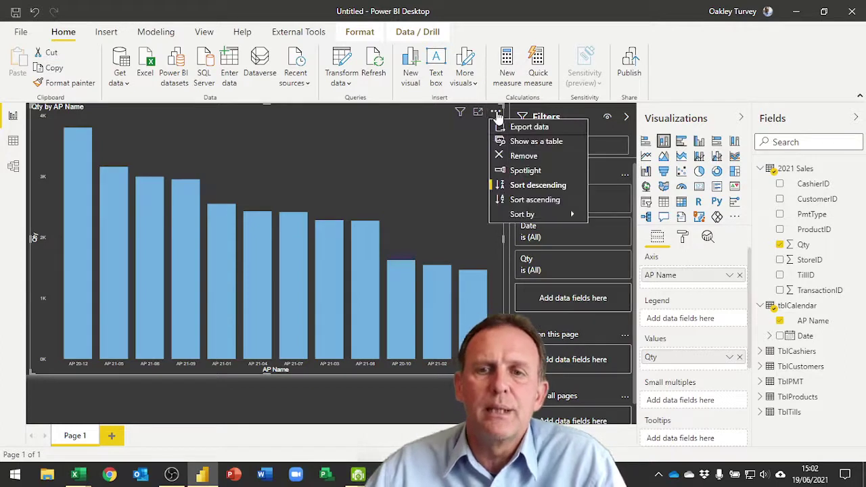
{"action": "mouse_move", "coordinate": [524, 218]}
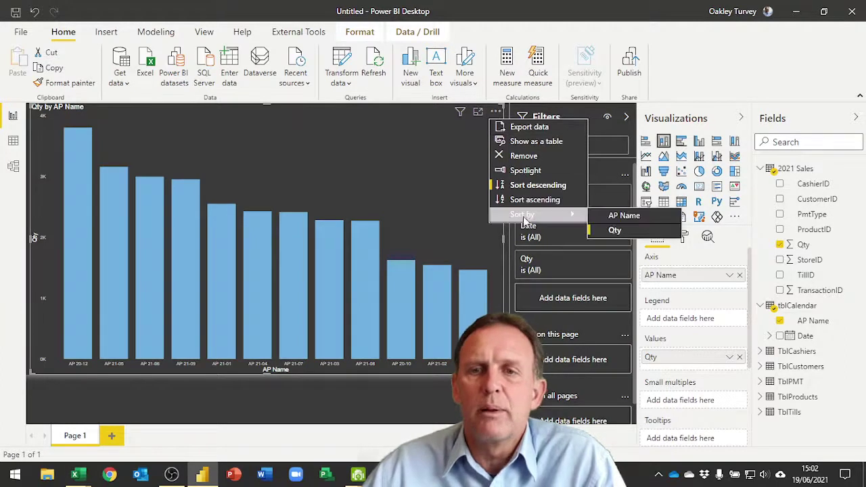
{"action": "left_click", "coordinate": [624, 216]}
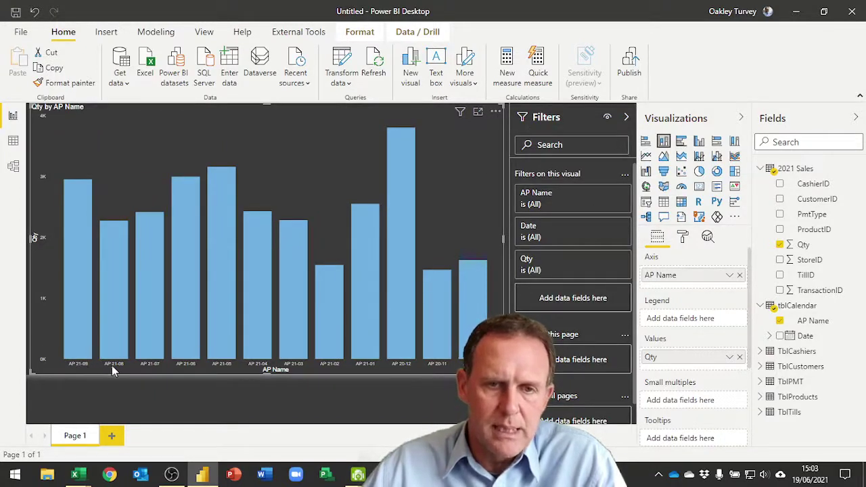
{"action": "left_click", "coordinate": [496, 113]}
{"action": "left_click", "coordinate": [534, 200]}
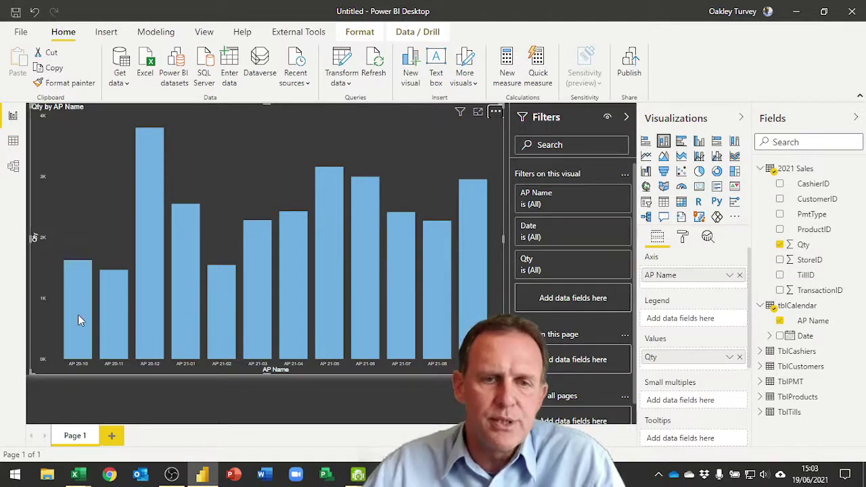
{"action": "mouse_move", "coordinate": [79, 316]}
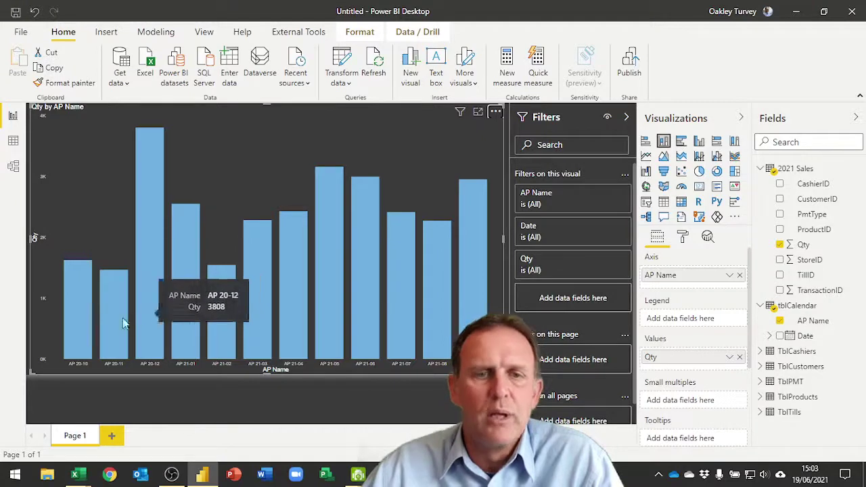
{"action": "mouse_move", "coordinate": [151, 301]}
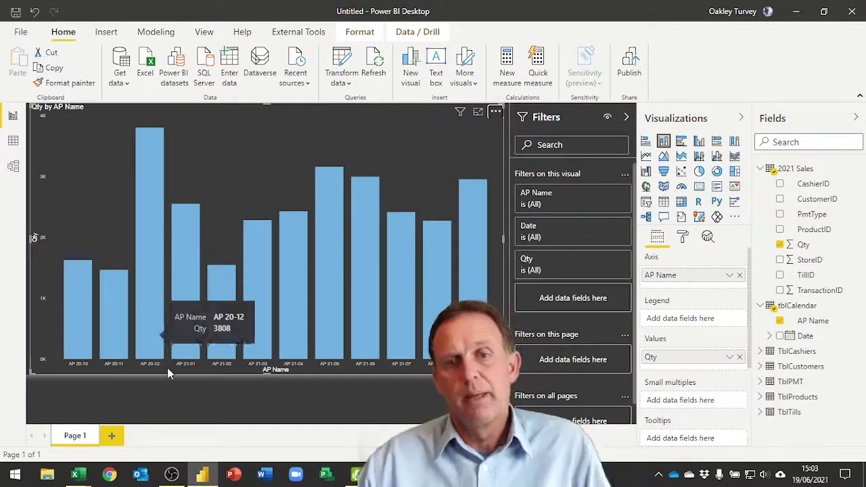
{"action": "mouse_move", "coordinate": [188, 316]}
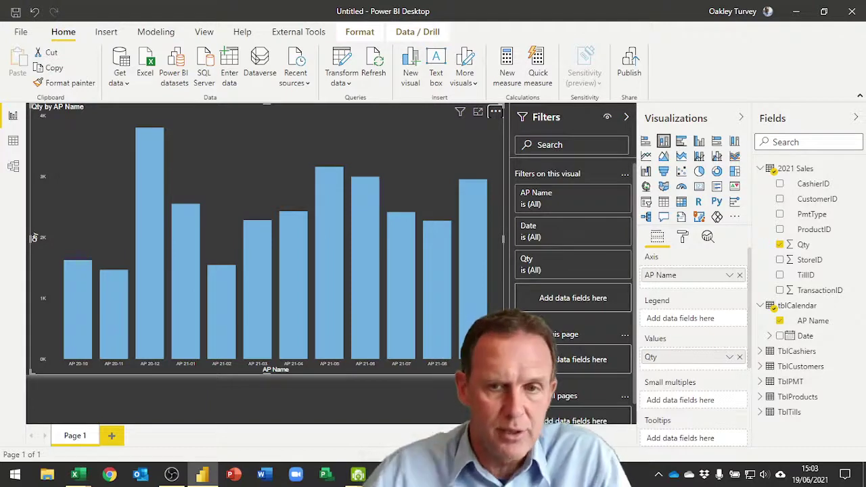
{"action": "mouse_move", "coordinate": [474, 312]}
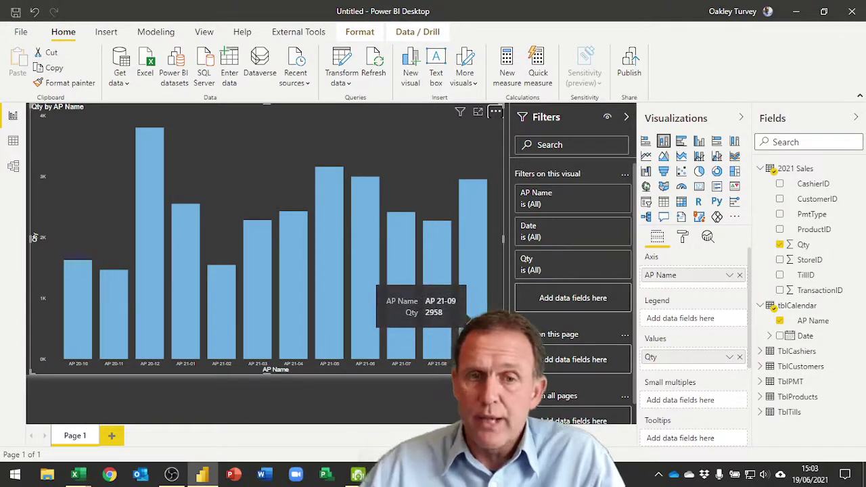
Step: In Data view, display tblCalendar's 1,002 rows of dates with their AP Names
{"action": "left_click", "coordinate": [13, 141]}
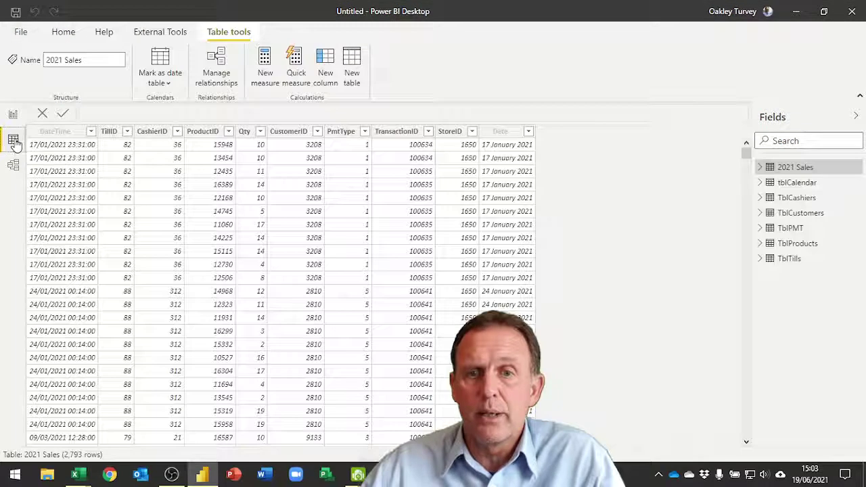
{"action": "left_click", "coordinate": [795, 185]}
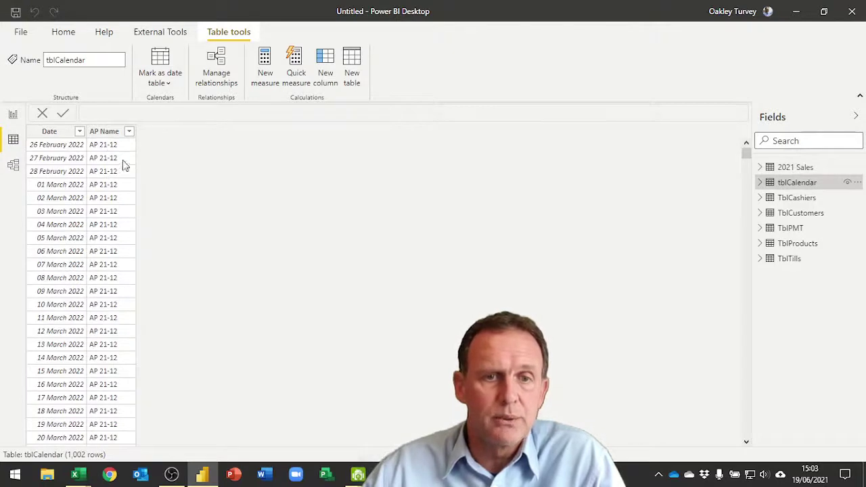